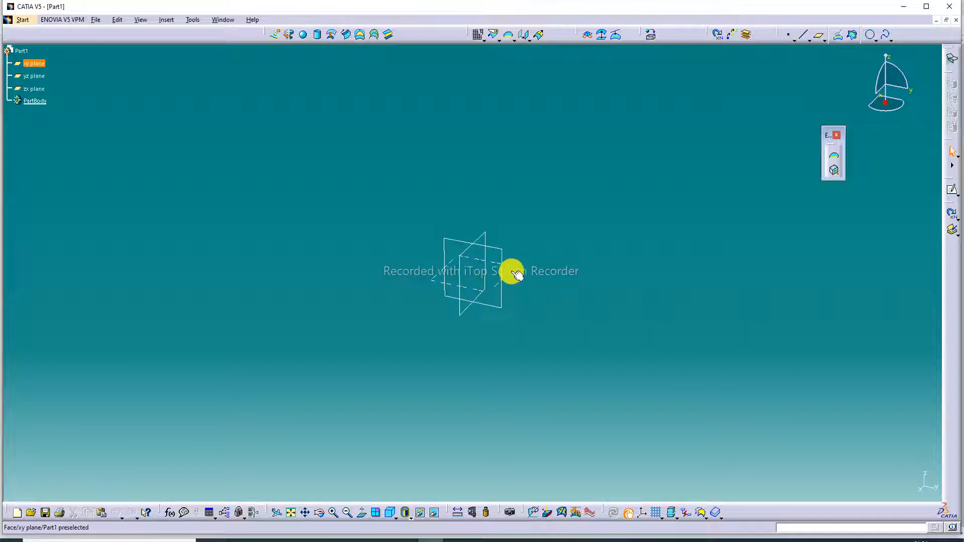
Sketch a wavy spline through four points on the xy plane and exit the sketch
{"action": "left_click", "coordinate": [952, 191]}
{"action": "left_click", "coordinate": [723, 35]}
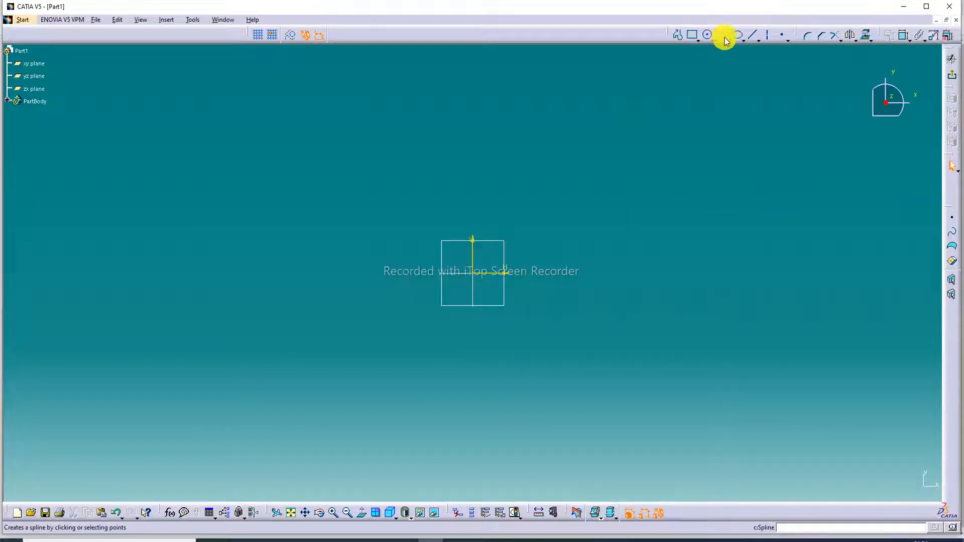
{"action": "left_click", "coordinate": [296, 279]}
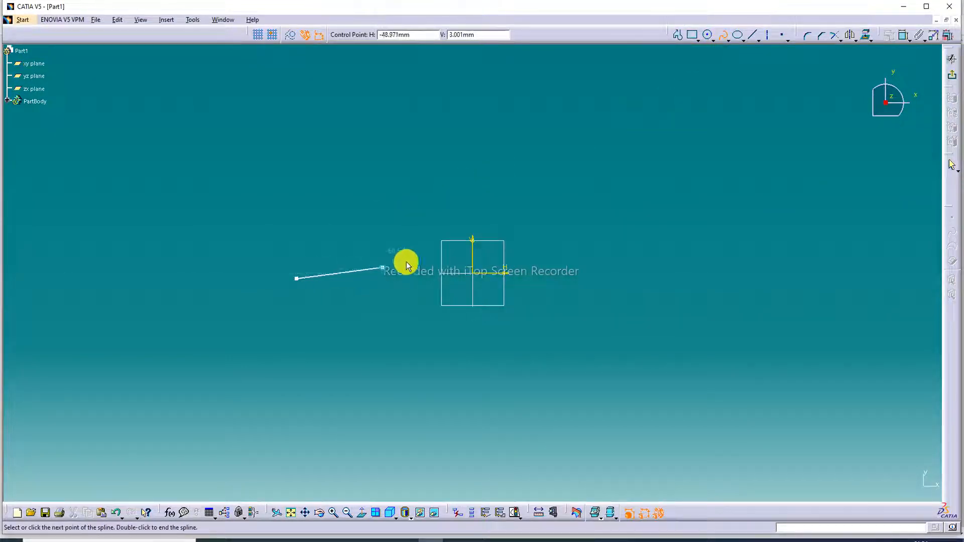
{"action": "left_click", "coordinate": [423, 279]}
{"action": "left_click", "coordinate": [604, 245]}
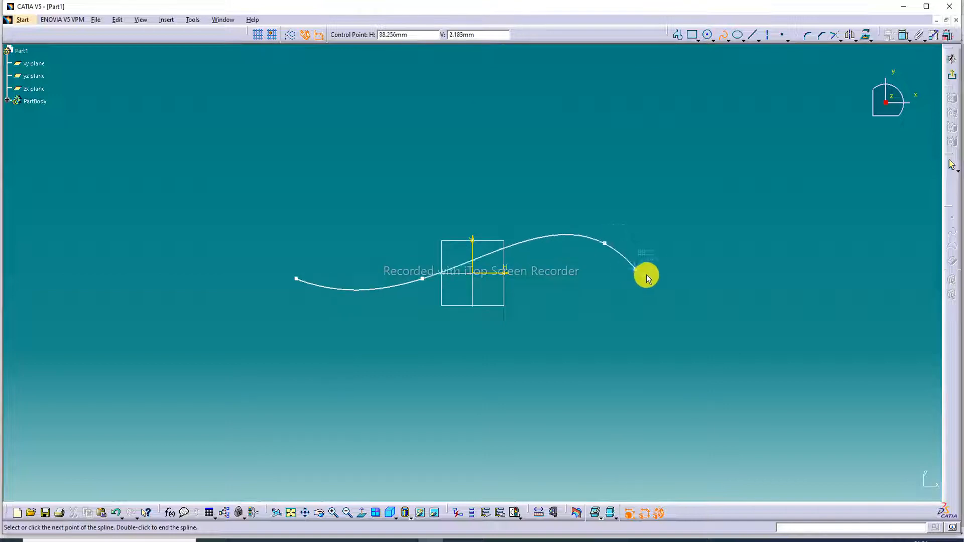
{"action": "left_click", "coordinate": [680, 291]}
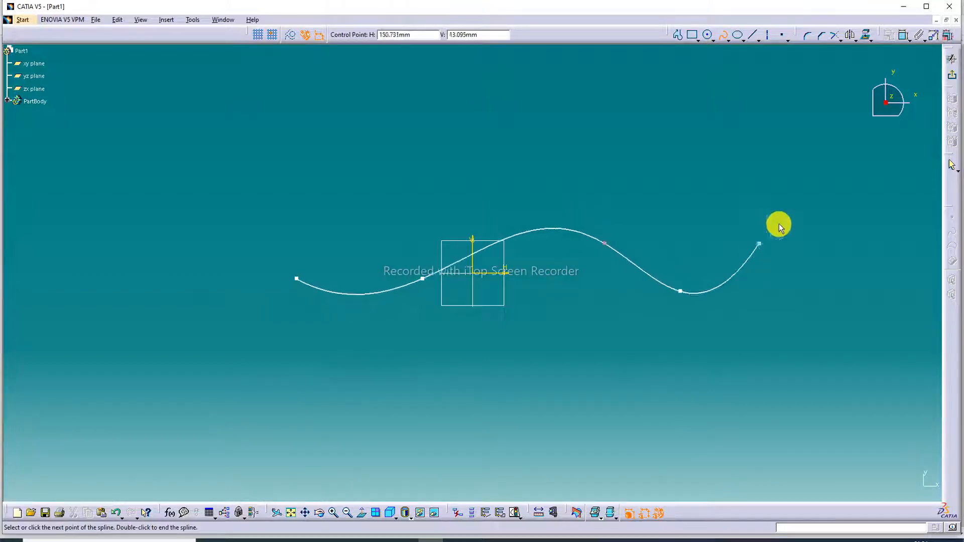
{"action": "left_click", "coordinate": [723, 37]}
{"action": "left_click", "coordinate": [642, 189]}
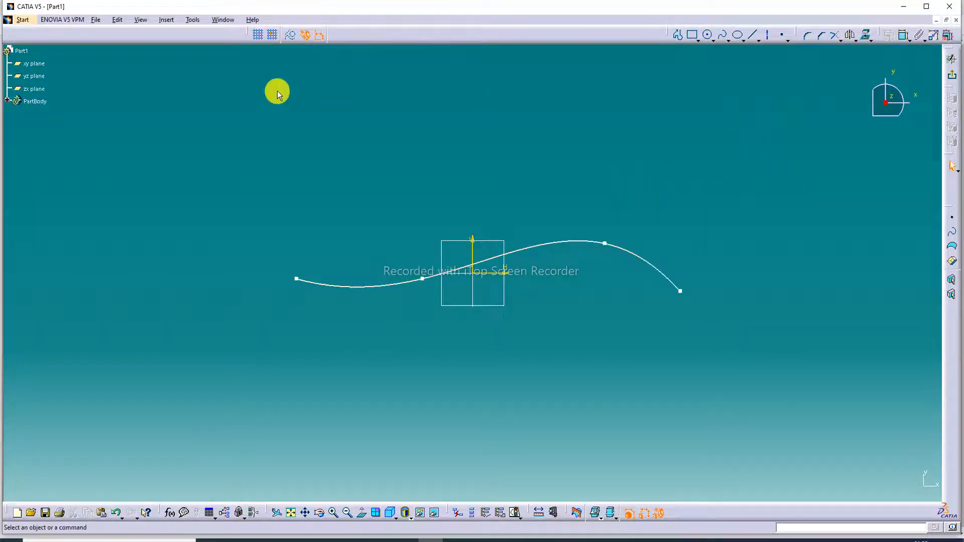
{"action": "left_click", "coordinate": [954, 78]}
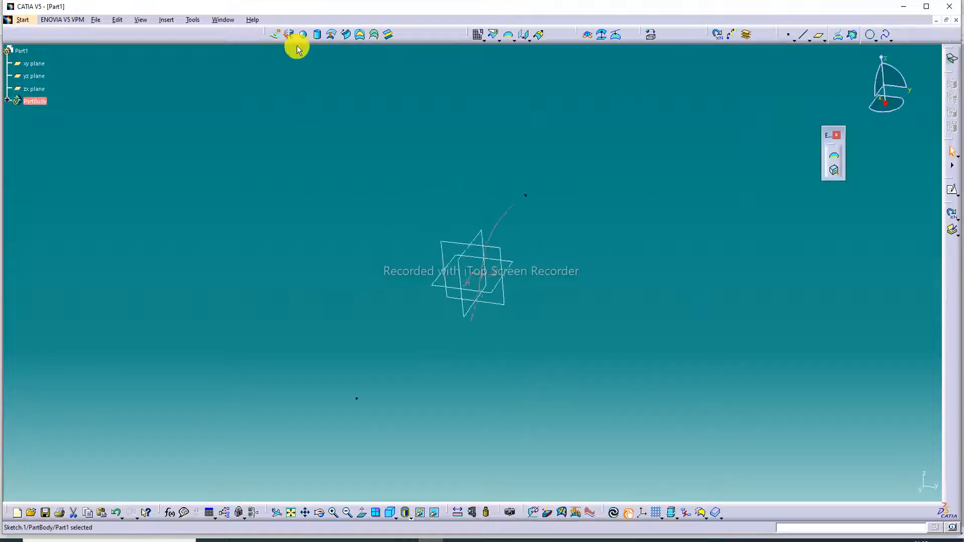
Extrude the spline sketch into a surface along the sketch normal, with limits of 64 mm and 29 mm
{"action": "left_click", "coordinate": [275, 35]}
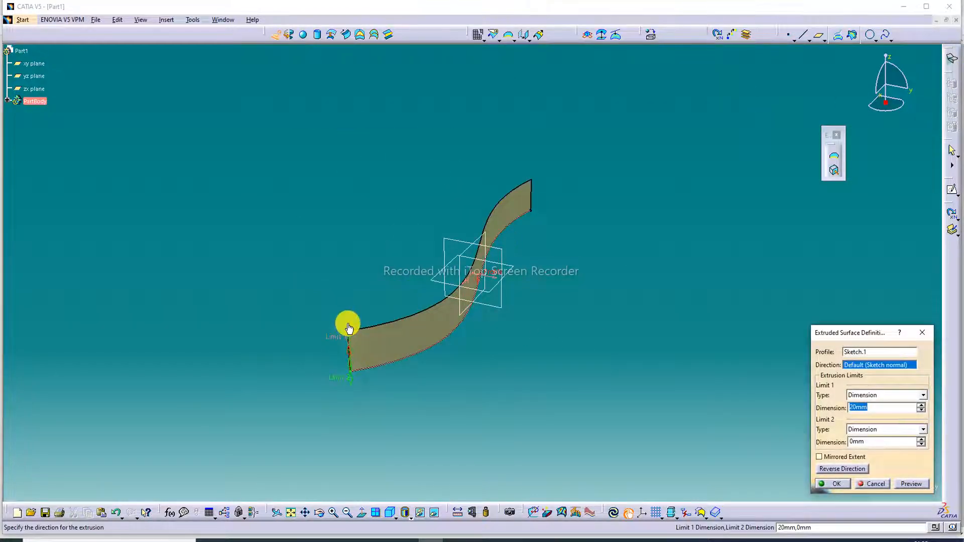
{"action": "left_click_drag", "start_coordinate": [346, 323], "coordinate": [338, 224]}
{"action": "left_click_drag", "start_coordinate": [361, 379], "coordinate": [354, 429]}
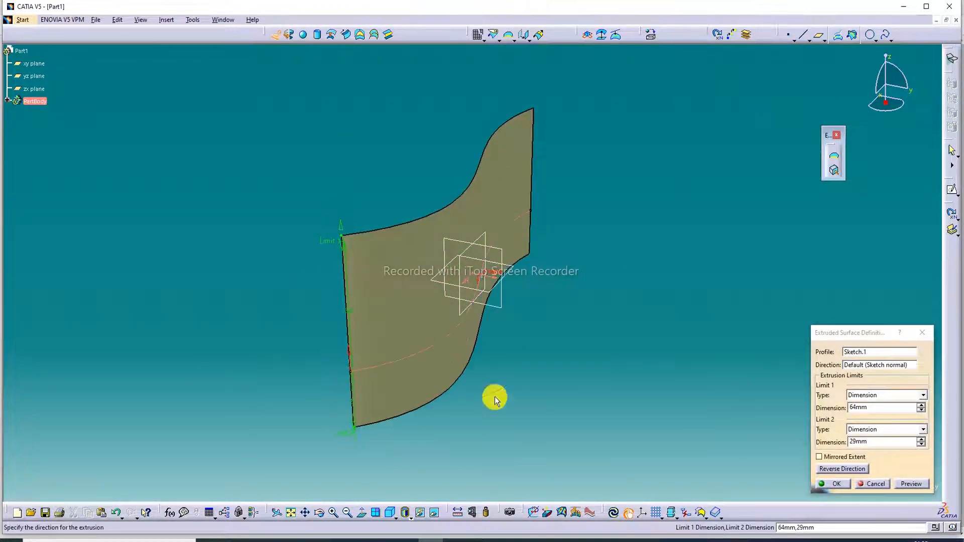
{"action": "left_click", "coordinate": [843, 483]}
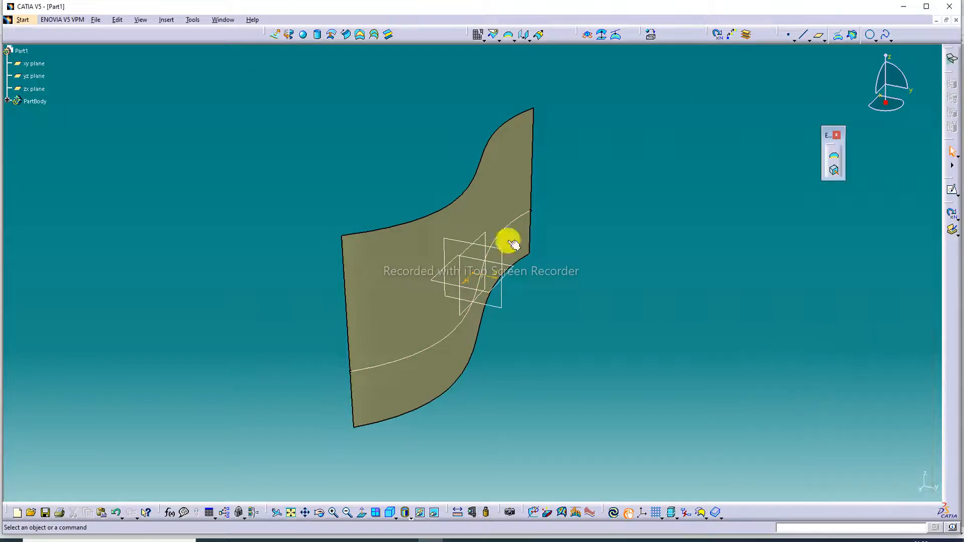
{"action": "middle_click_drag", "start_coordinate": [425, 172], "coordinate": [691, 184]}
{"action": "middle_click_drag", "start_coordinate": [631, 275], "coordinate": [689, 241]}
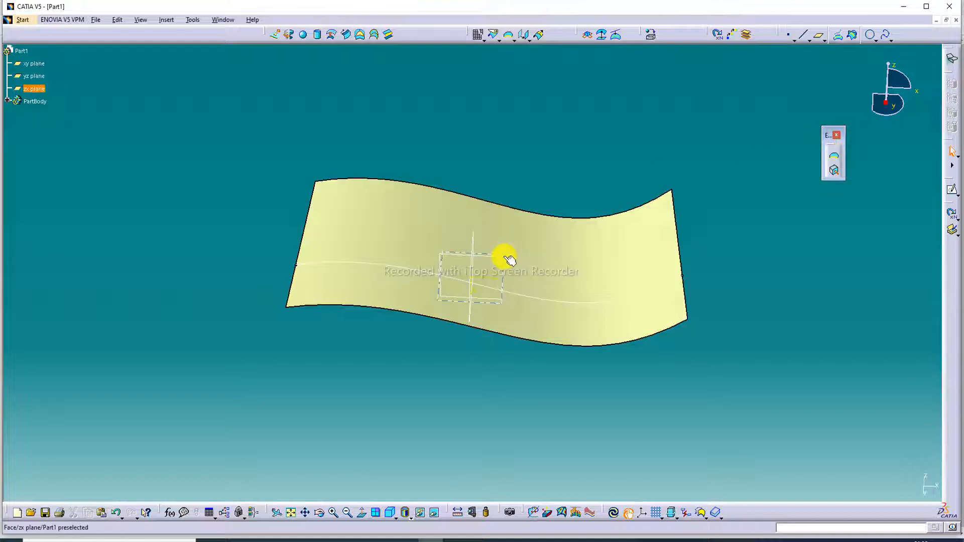
{"action": "middle_click_drag", "start_coordinate": [546, 264], "coordinate": [497, 295]}
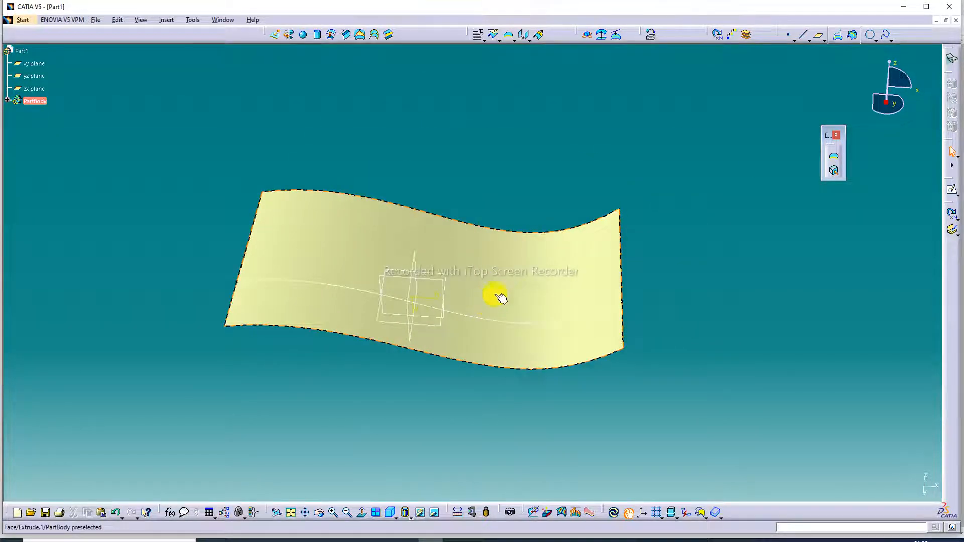
{"action": "left_click", "coordinate": [835, 159]}
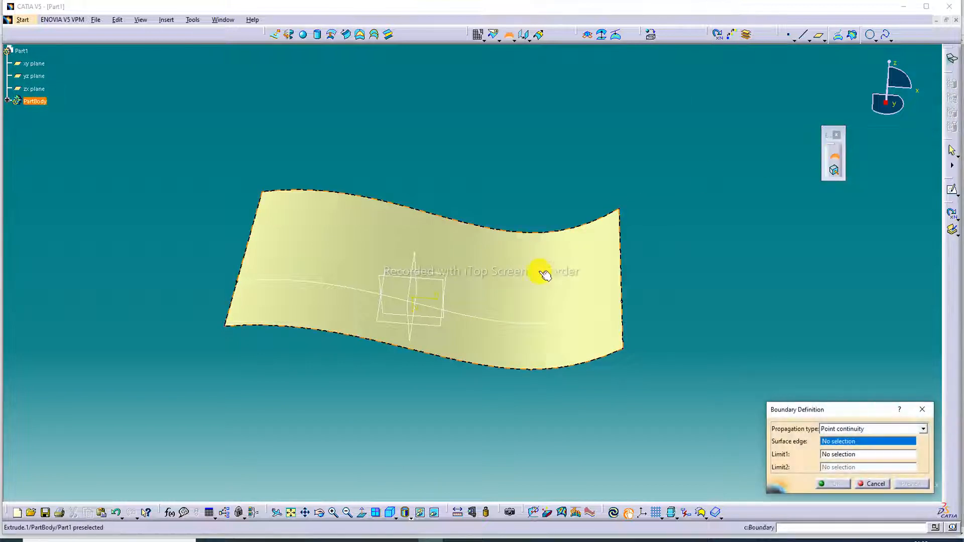
{"action": "left_click", "coordinate": [544, 284]}
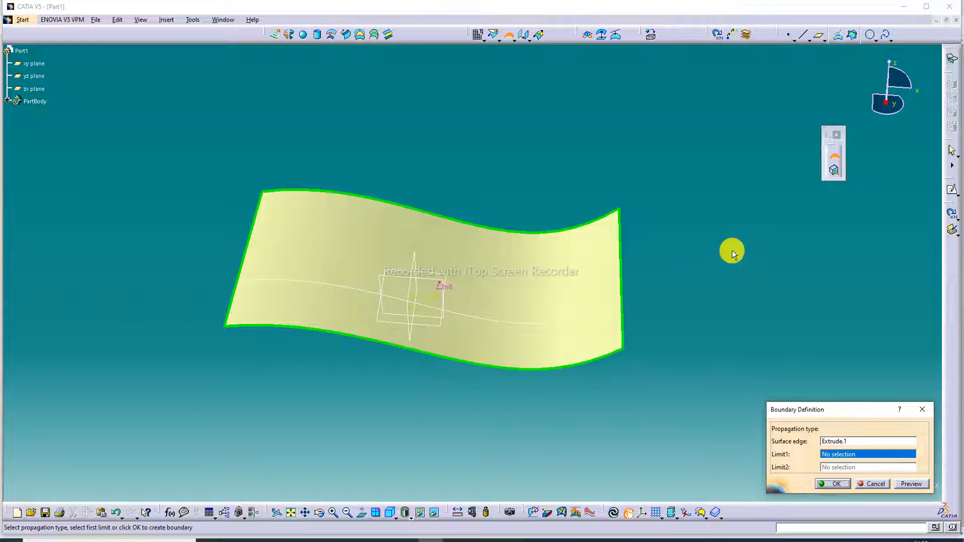
{"action": "left_click", "coordinate": [922, 410]}
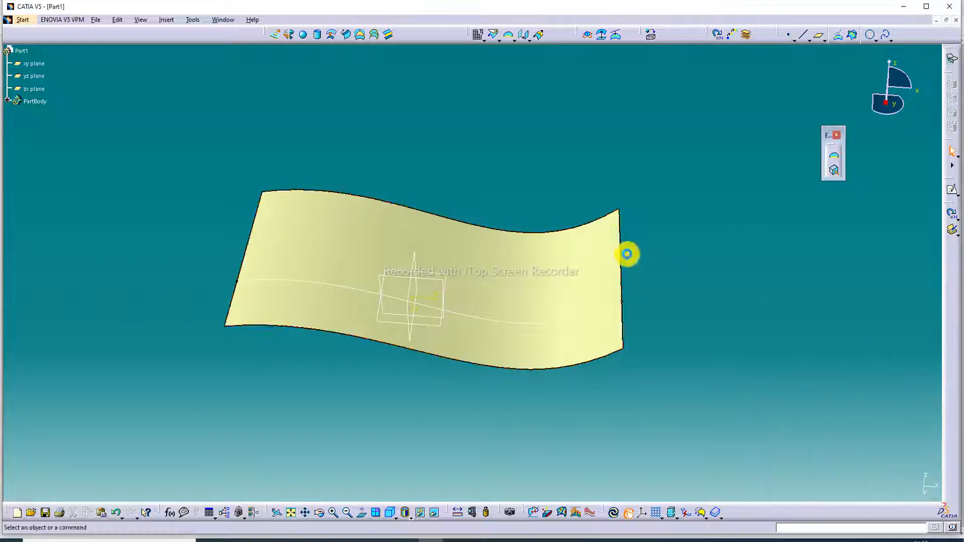
Hide the extruded surface and make it visible again
{"action": "right_click", "coordinate": [380, 252]}
{"action": "left_click", "coordinate": [411, 287]}
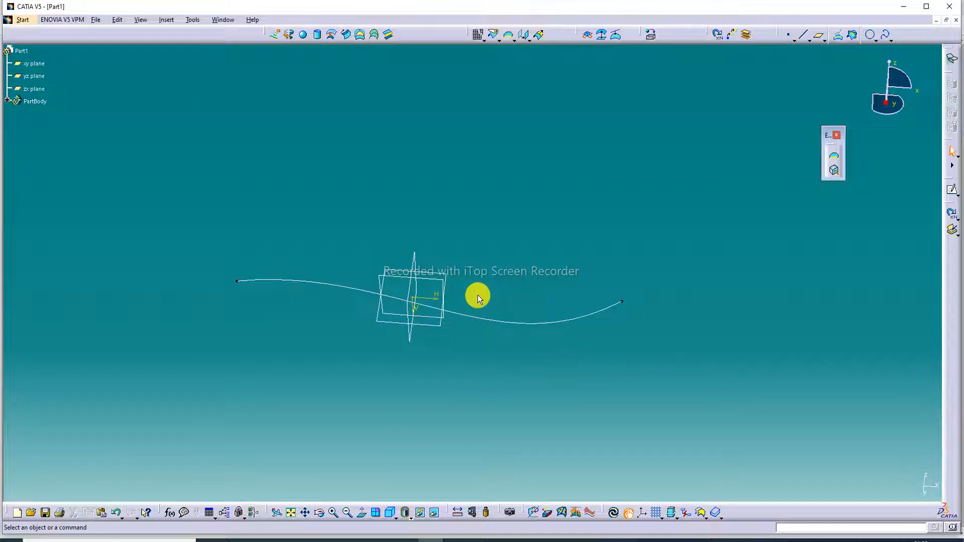
{"action": "left_click", "coordinate": [8, 99]}
{"action": "right_click", "coordinate": [45, 125]}
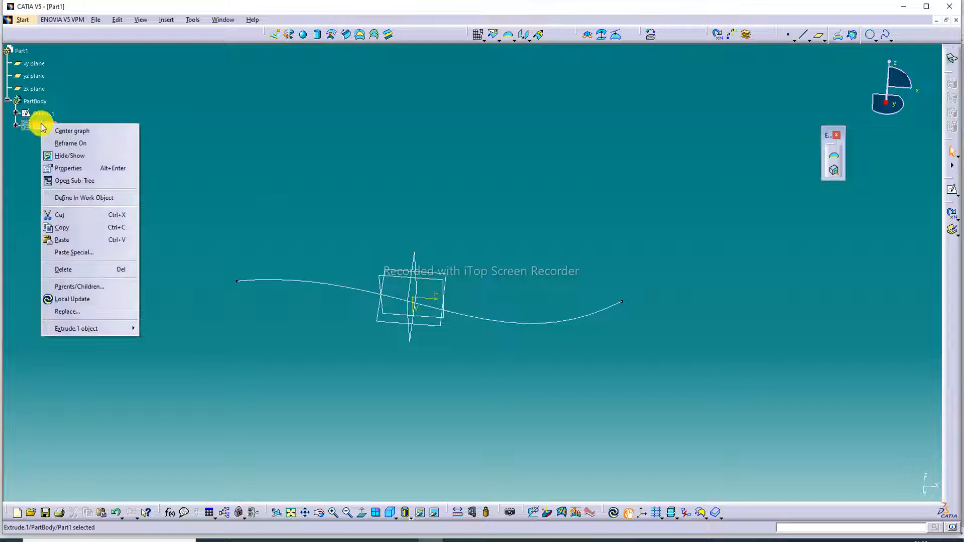
{"action": "left_click", "coordinate": [68, 155]}
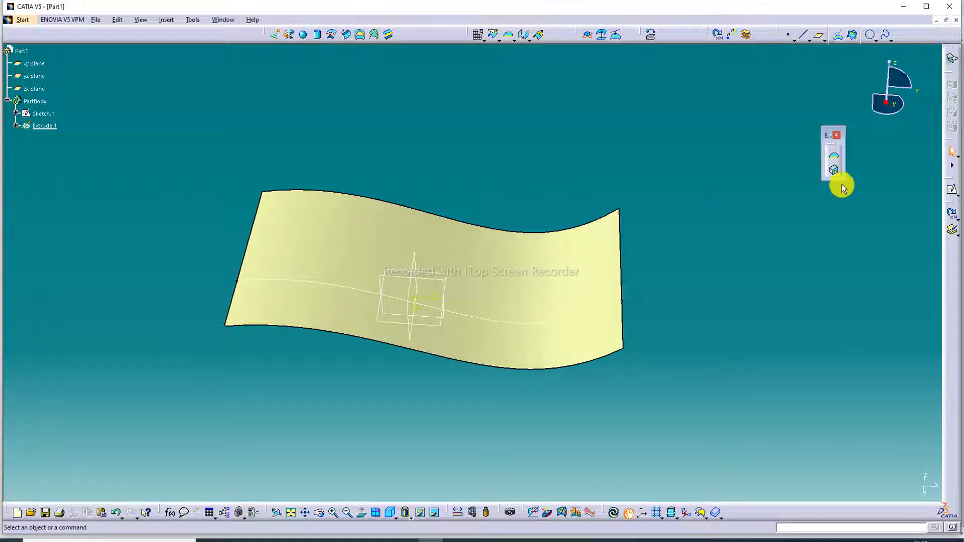
Create a boundary curve around all edges of the extruded surface and hide the surface
{"action": "left_click", "coordinate": [837, 157]}
{"action": "left_click", "coordinate": [527, 290]}
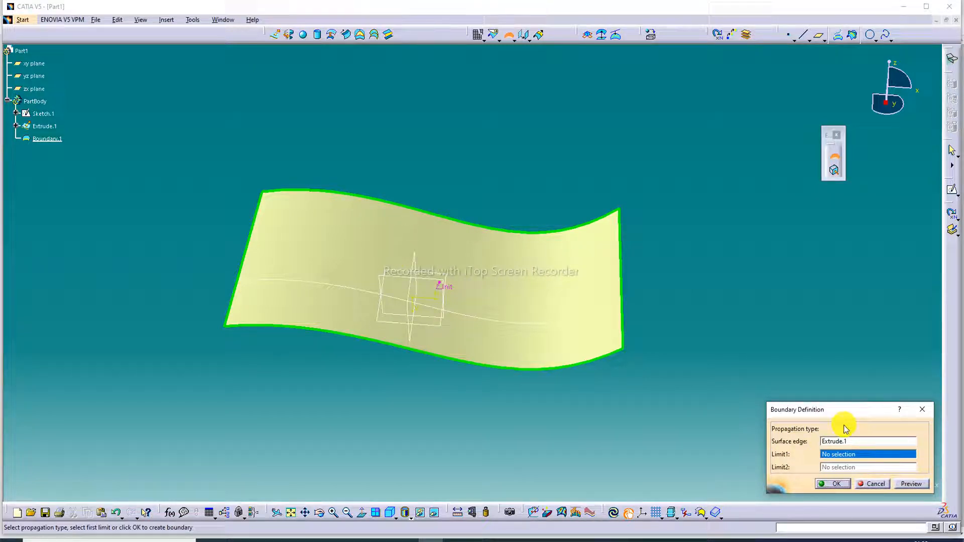
{"action": "left_click", "coordinate": [835, 484]}
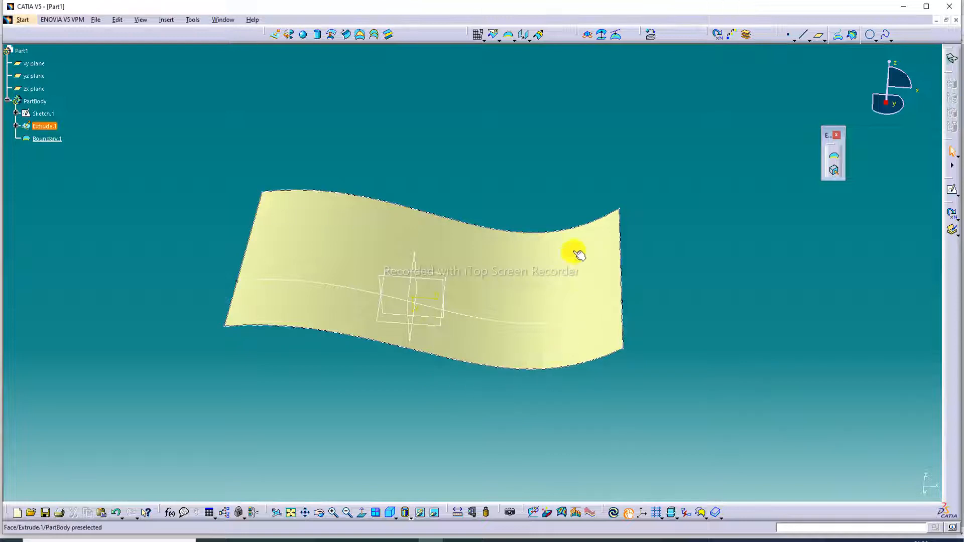
{"action": "right_click", "coordinate": [508, 281]}
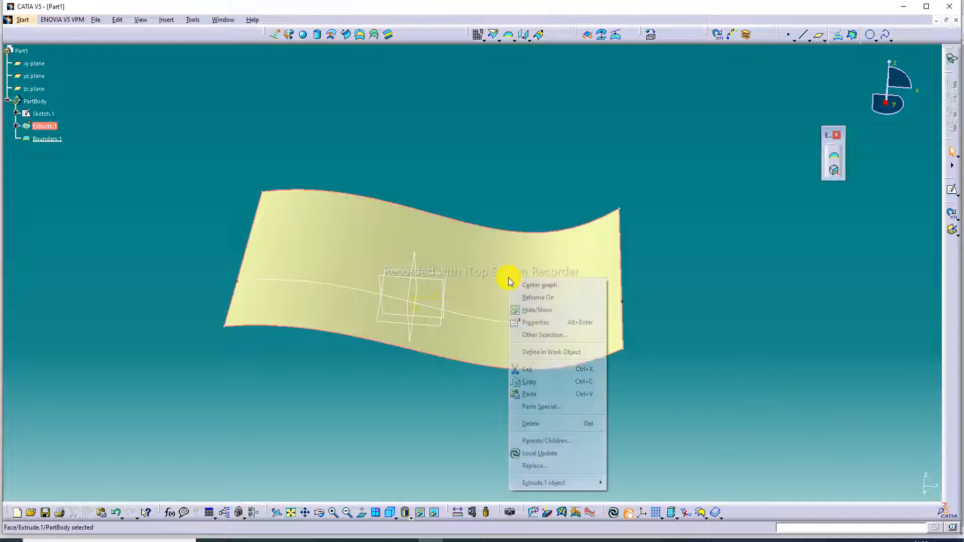
{"action": "left_click", "coordinate": [525, 310]}
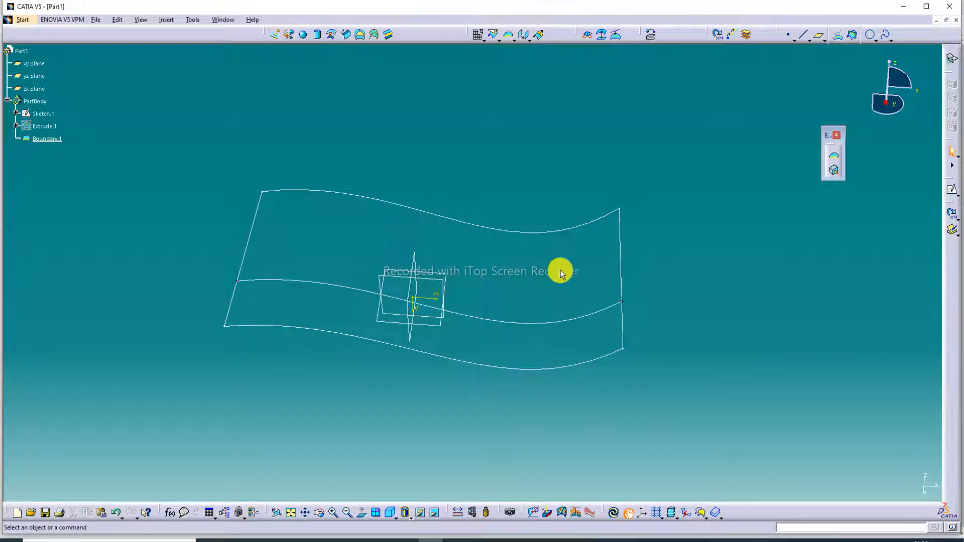
Disassemble the boundary curve into separate curves, using the all cells mode
{"action": "middle_click_drag", "start_coordinate": [556, 264], "coordinate": [583, 278]}
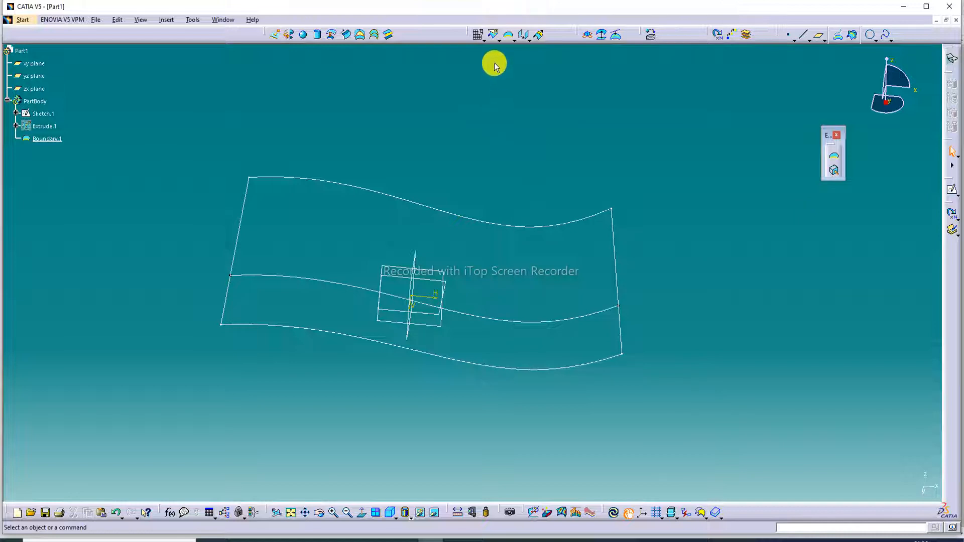
{"action": "left_click", "coordinate": [493, 38]}
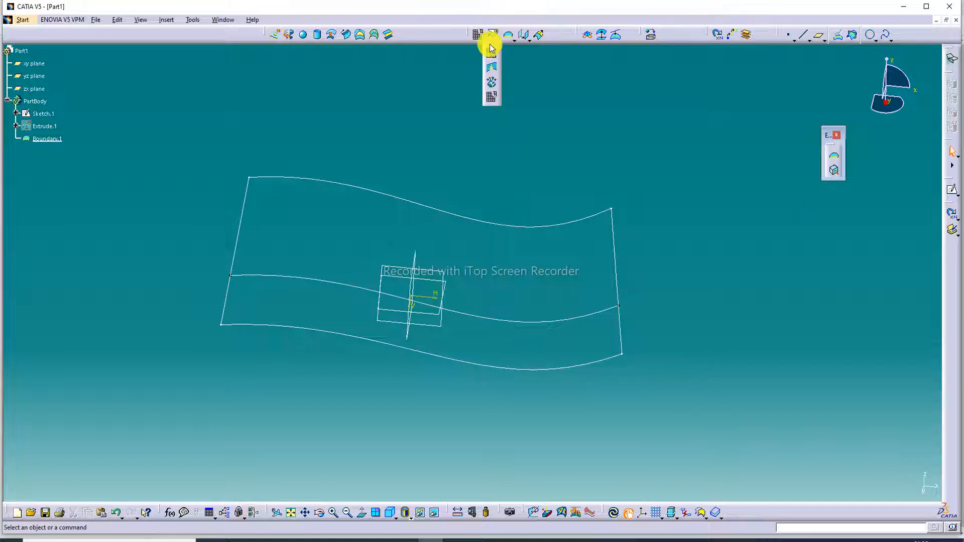
{"action": "left_click_drag", "start_coordinate": [491, 44], "coordinate": [888, 239]}
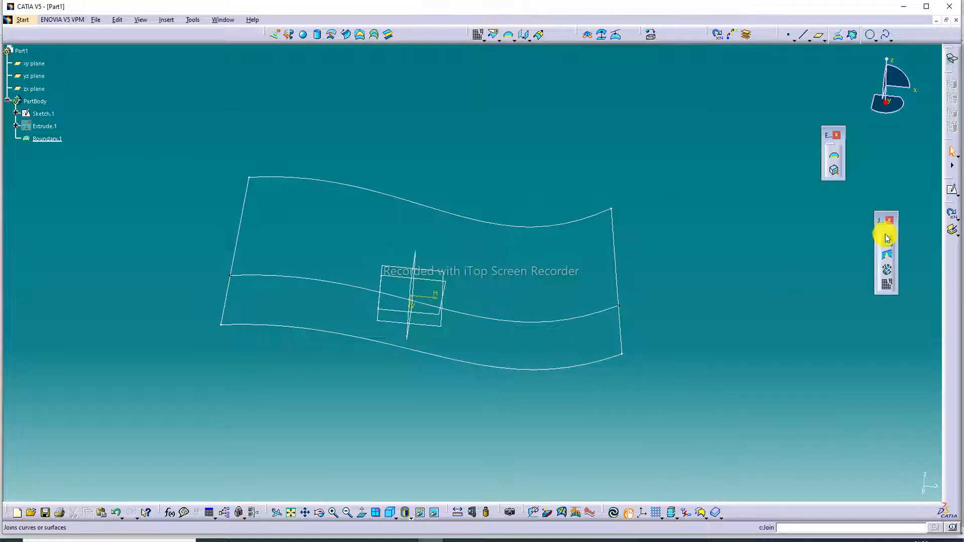
{"action": "left_click", "coordinate": [887, 285]}
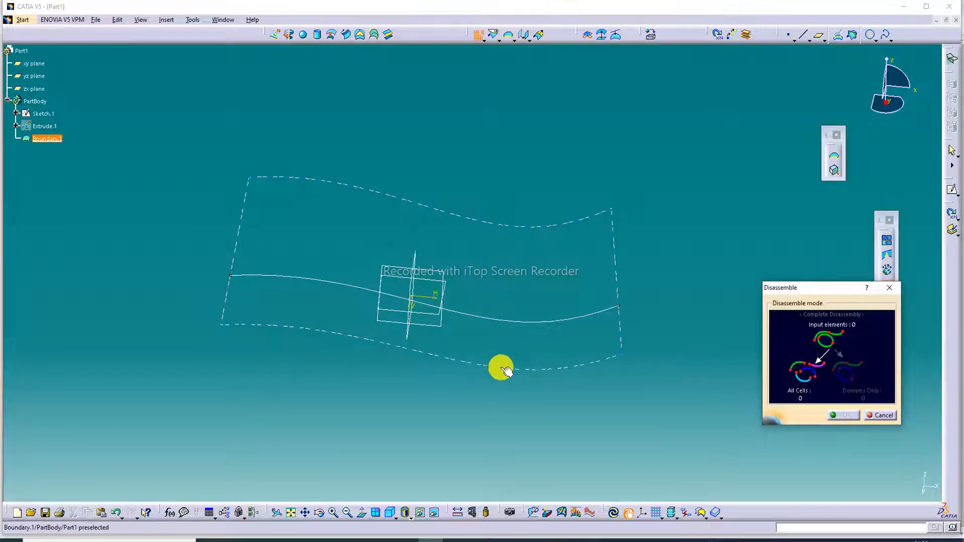
{"action": "left_click", "coordinate": [463, 363]}
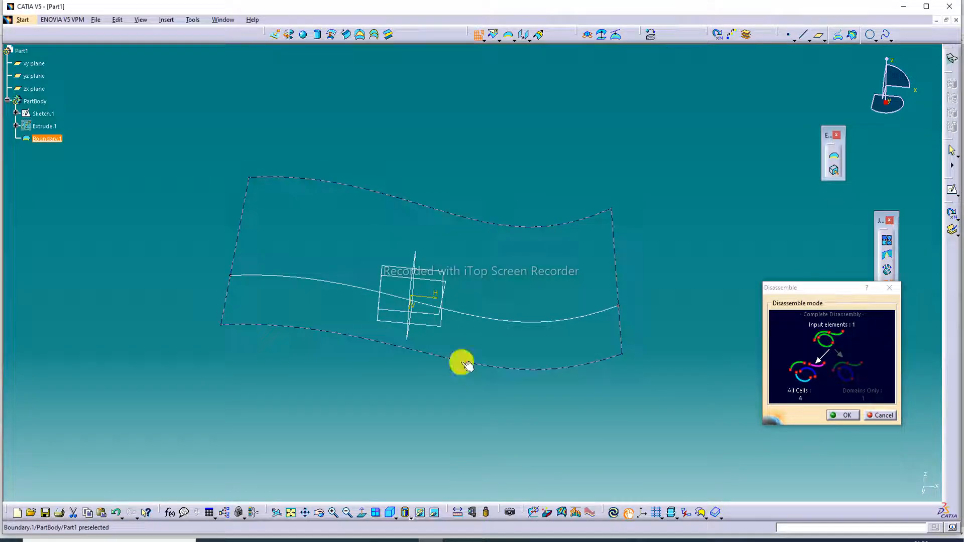
{"action": "left_click", "coordinate": [801, 374]}
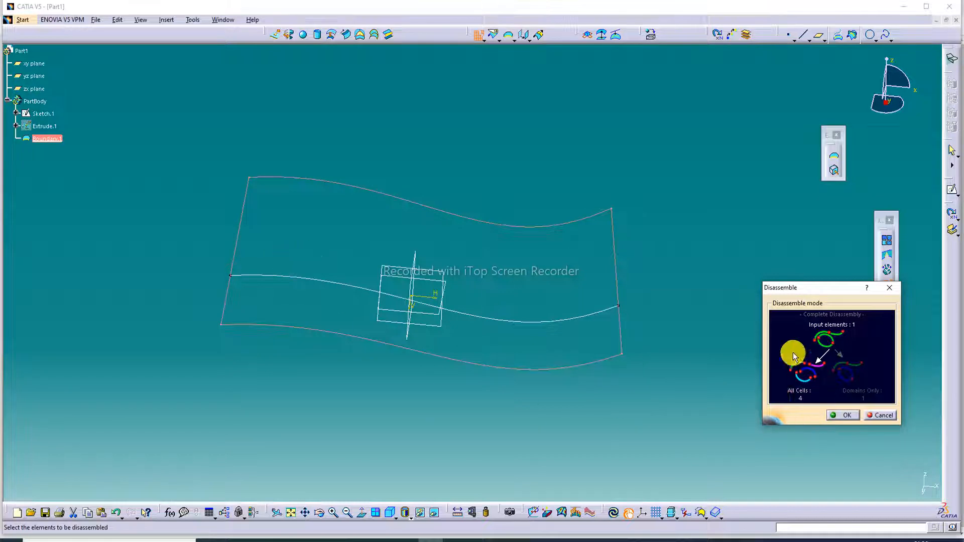
{"action": "left_click", "coordinate": [847, 415]}
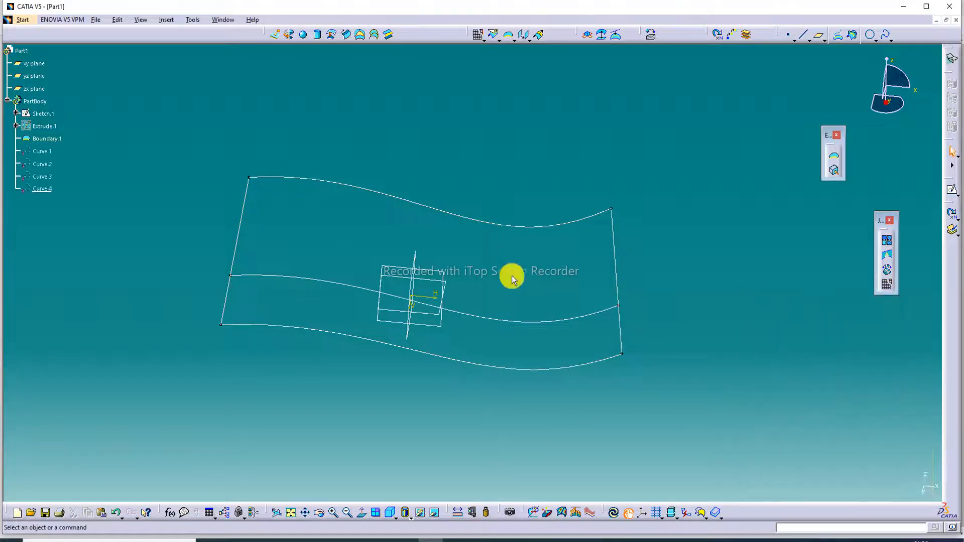
Examine which edge of the outline each of the four disassembled curves represents
{"action": "left_click", "coordinate": [42, 152]}
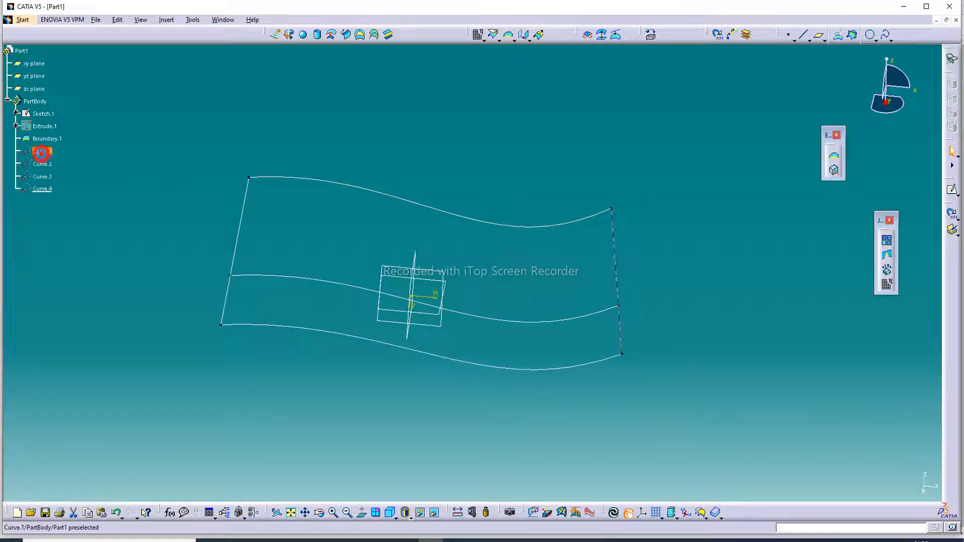
{"action": "left_click", "coordinate": [42, 164]}
{"action": "left_click", "coordinate": [42, 176]}
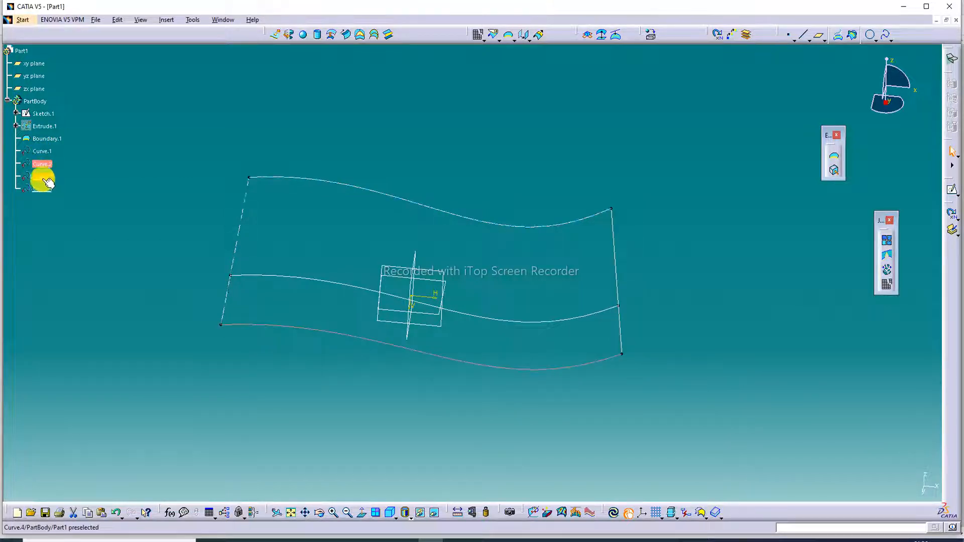
{"action": "left_click", "coordinate": [46, 196]}
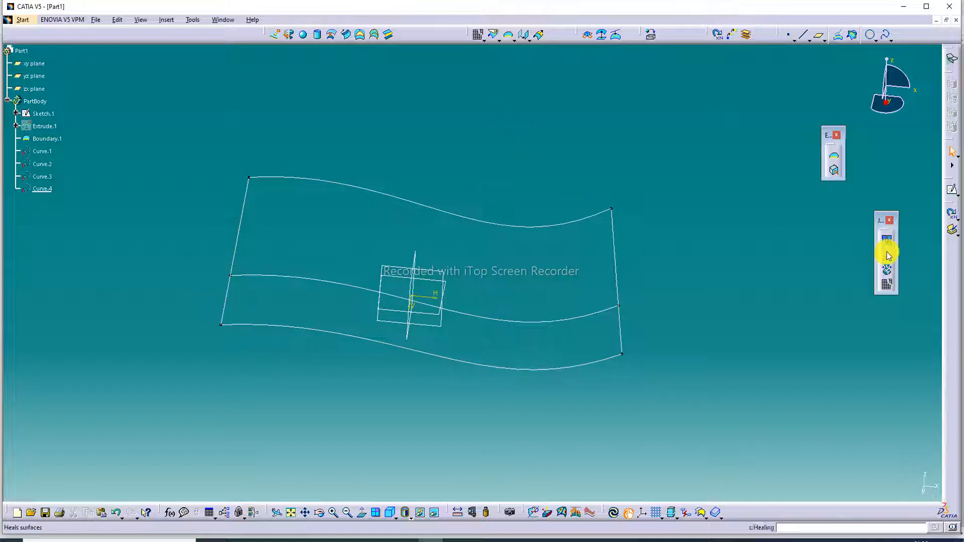
Extrude Curve.2 in the zx plane direction with limits of 64 mm and 29 mm
{"action": "left_click", "coordinate": [277, 39]}
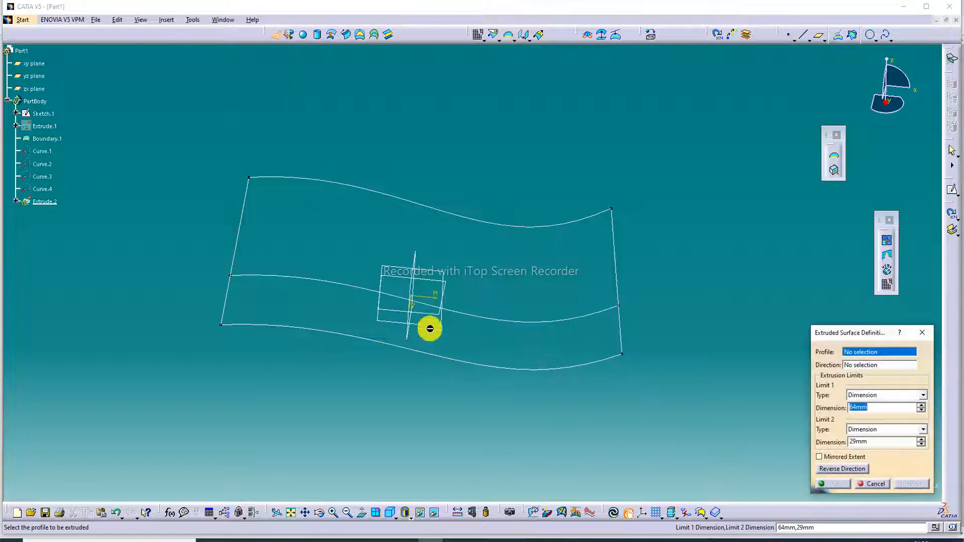
{"action": "left_click", "coordinate": [446, 361]}
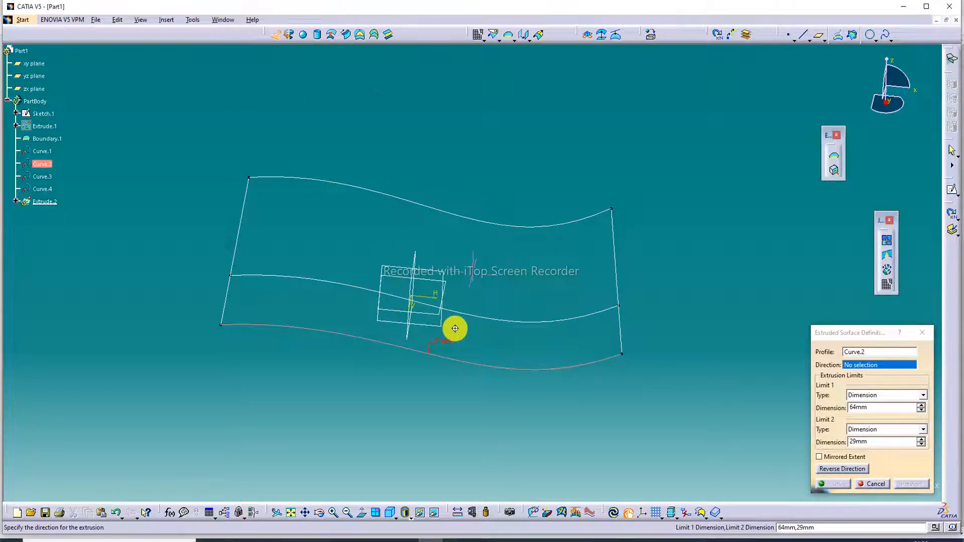
{"action": "middle_click_drag", "start_coordinate": [452, 327], "coordinate": [439, 155]}
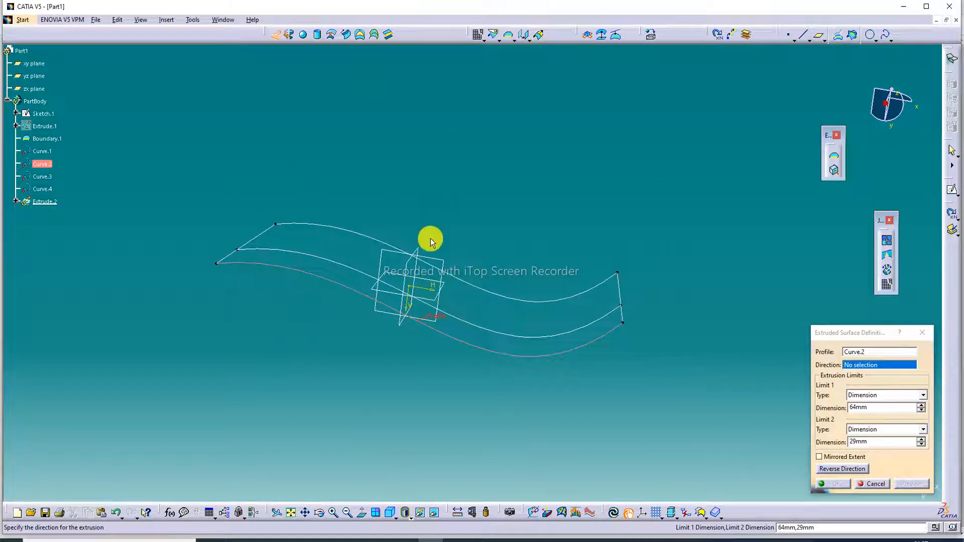
{"action": "left_click", "coordinate": [434, 298]}
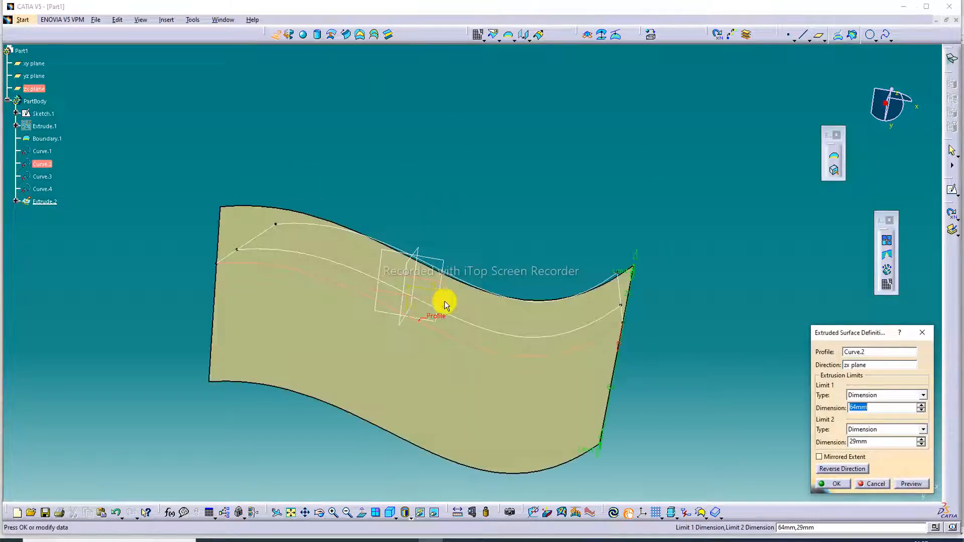
{"action": "middle_click_drag", "start_coordinate": [479, 237], "coordinate": [350, 393]}
{"action": "middle_click_drag", "start_coordinate": [587, 224], "coordinate": [576, 143]}
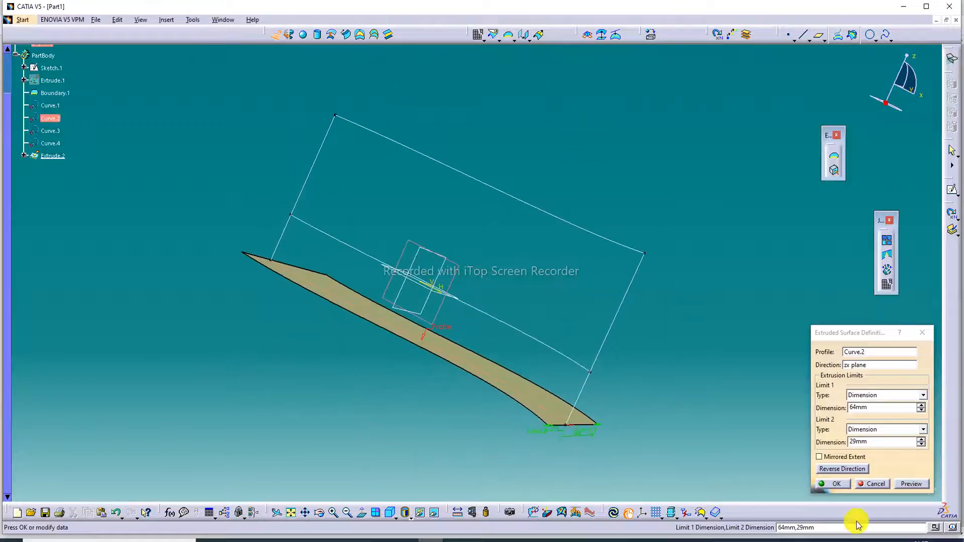
{"action": "left_click", "coordinate": [833, 483]}
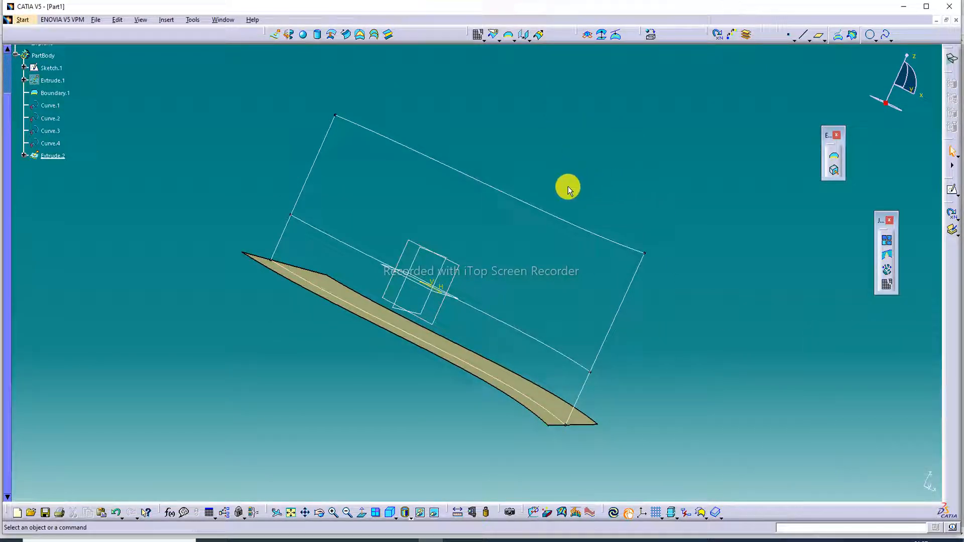
Extrude the straight end curve Curve.1 in the zx plane direction with limits of 64 mm and 29 mm
{"action": "middle_click_drag", "start_coordinate": [544, 185], "coordinate": [630, 123]}
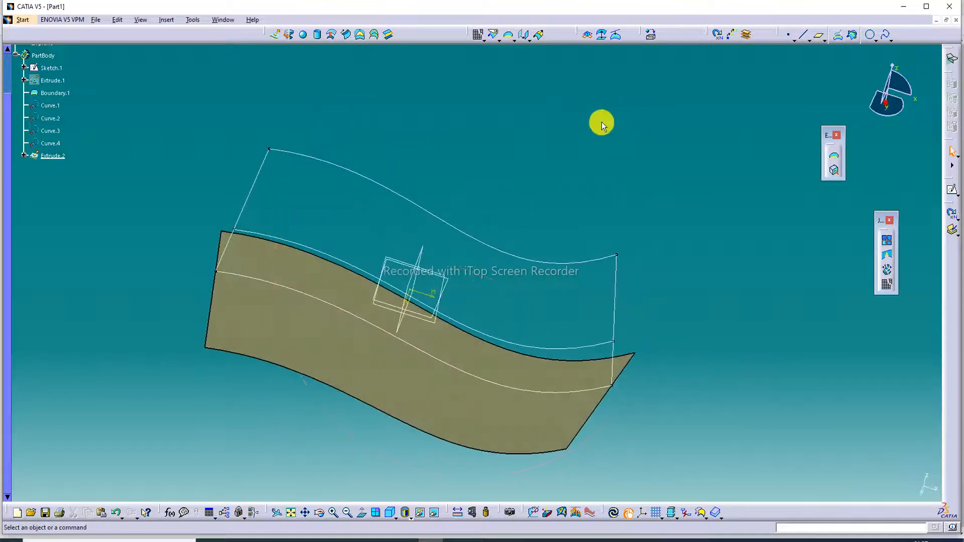
{"action": "left_click", "coordinate": [276, 34]}
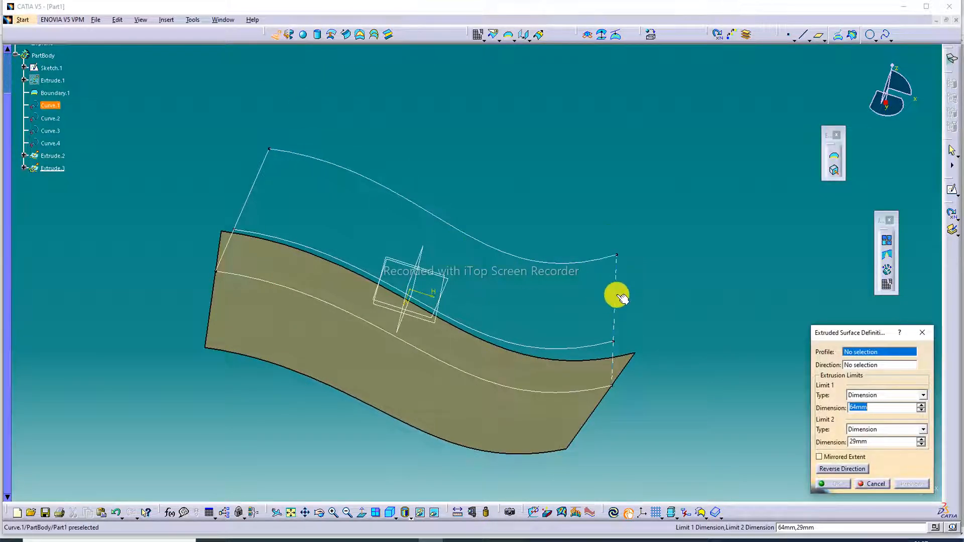
{"action": "middle_click_drag", "start_coordinate": [583, 284], "coordinate": [542, 373]}
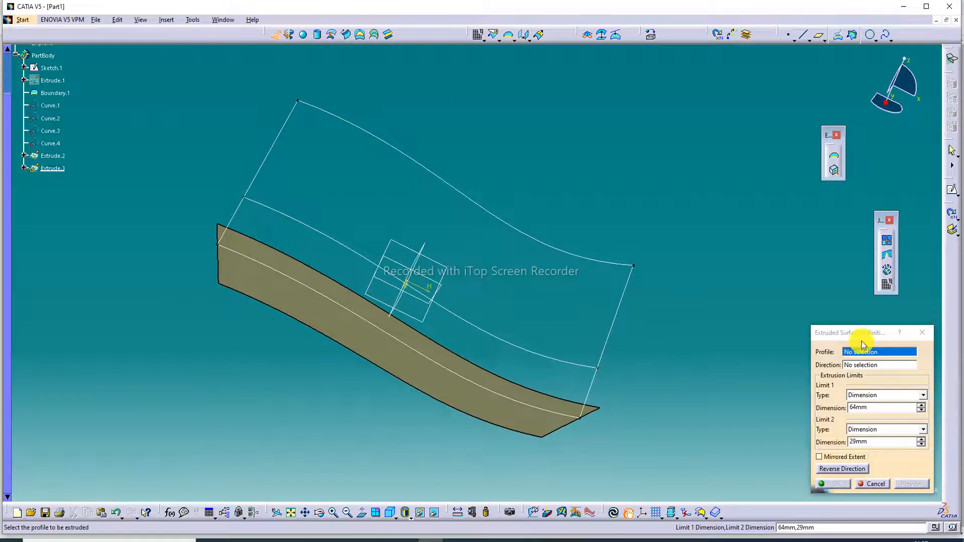
{"action": "left_click", "coordinate": [613, 320]}
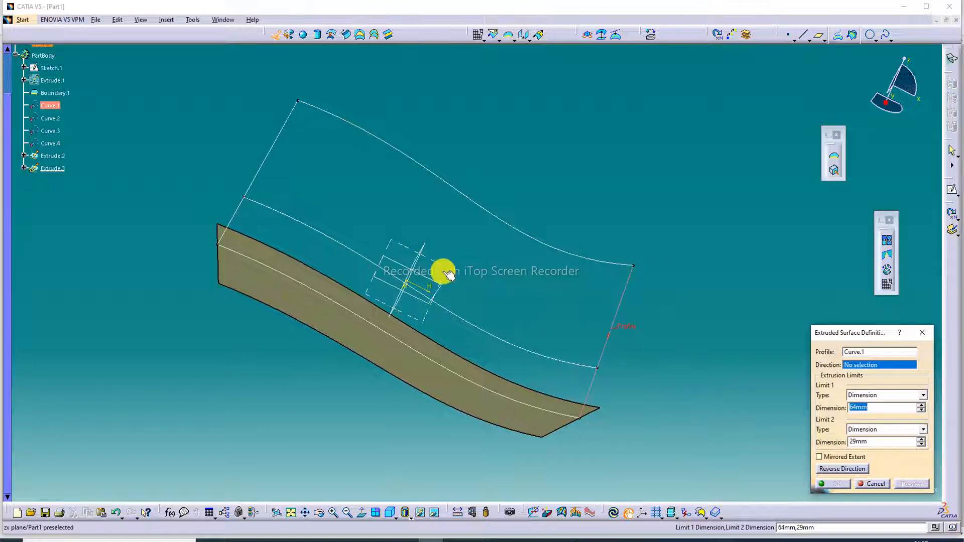
{"action": "middle_click_drag", "start_coordinate": [456, 265], "coordinate": [418, 170]}
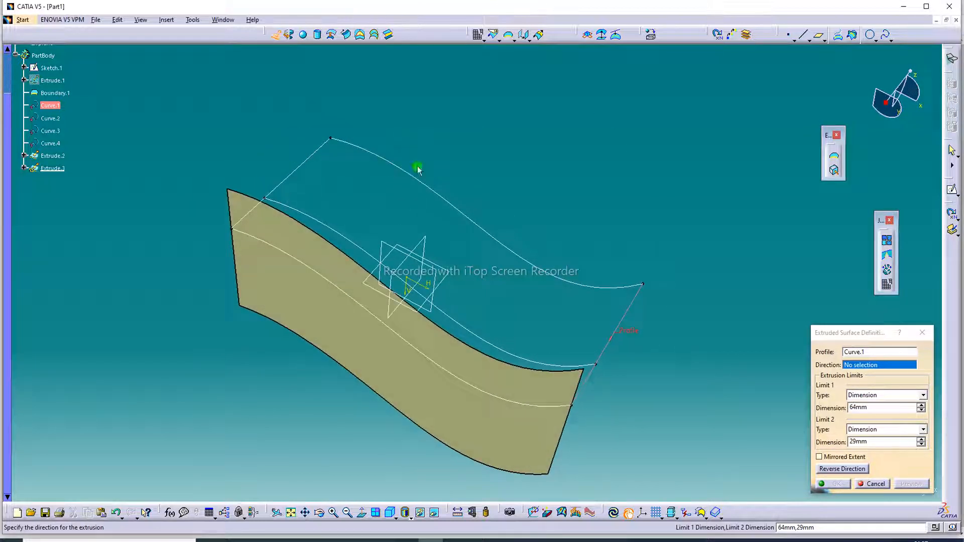
{"action": "left_click", "coordinate": [448, 274]}
{"action": "middle_click_drag", "start_coordinate": [626, 232], "coordinate": [594, 285]}
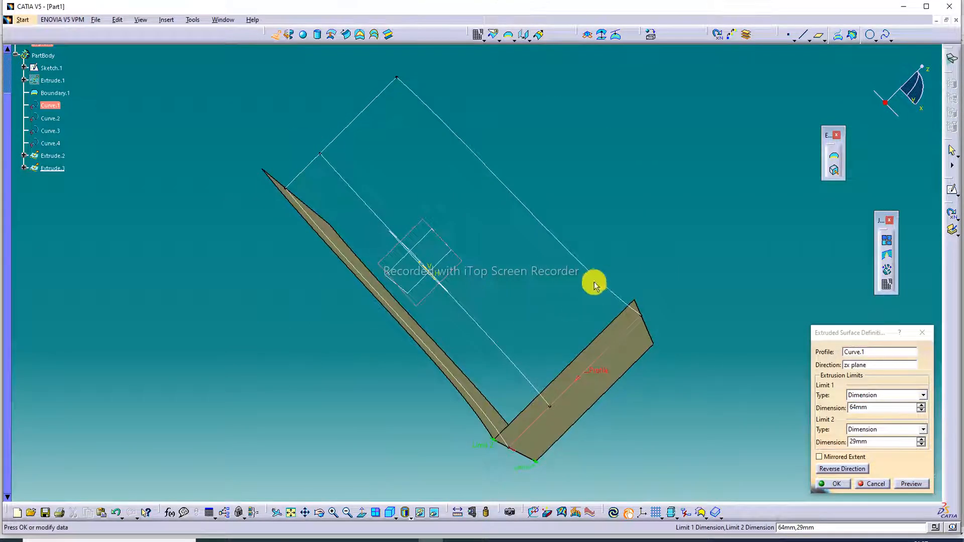
{"action": "left_click", "coordinate": [836, 483]}
Extrude the wavy curve Curve.4 in the zx plane direction with limits of 64 mm and 29 mm
{"action": "left_click", "coordinate": [276, 36]}
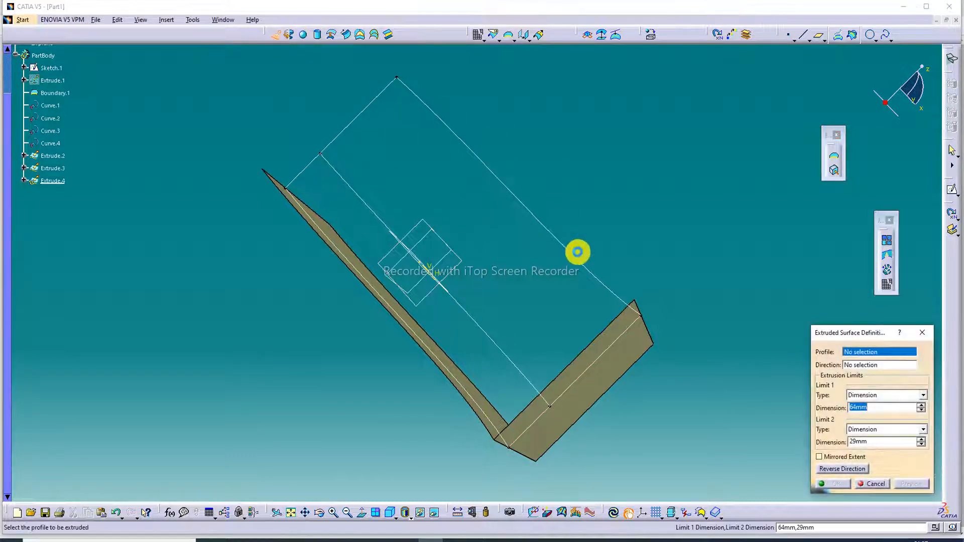
{"action": "left_click", "coordinate": [578, 253]}
{"action": "left_click", "coordinate": [458, 260]}
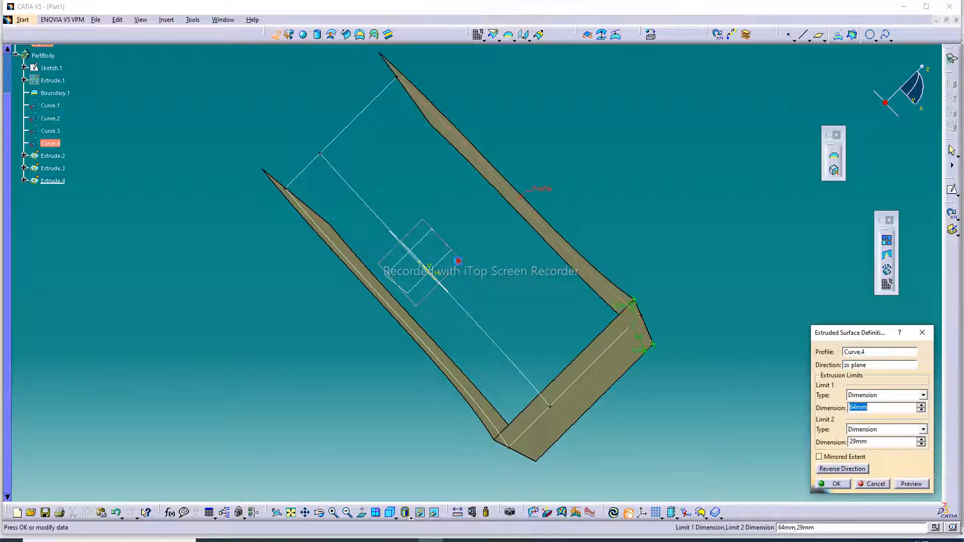
{"action": "middle_click_drag", "start_coordinate": [538, 194], "coordinate": [634, 179]}
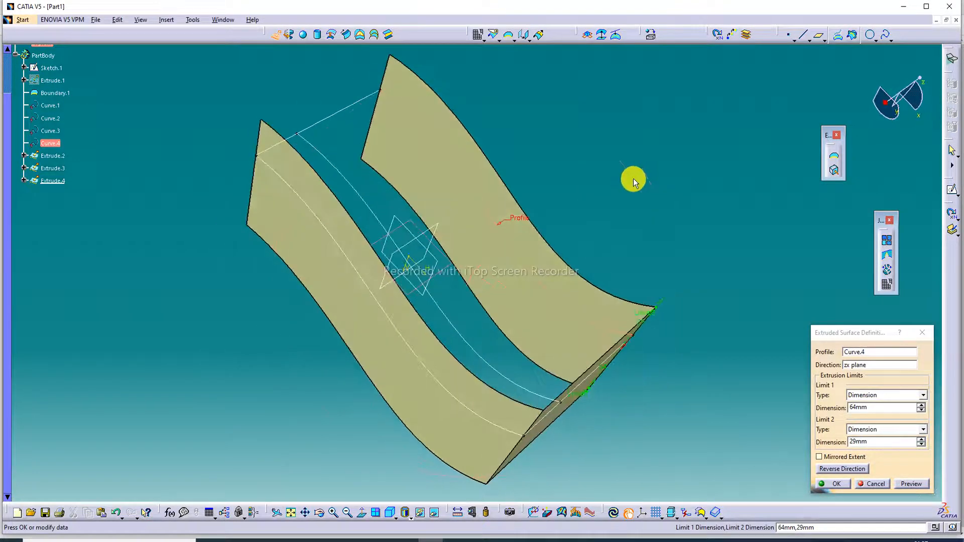
{"action": "left_click", "coordinate": [837, 485]}
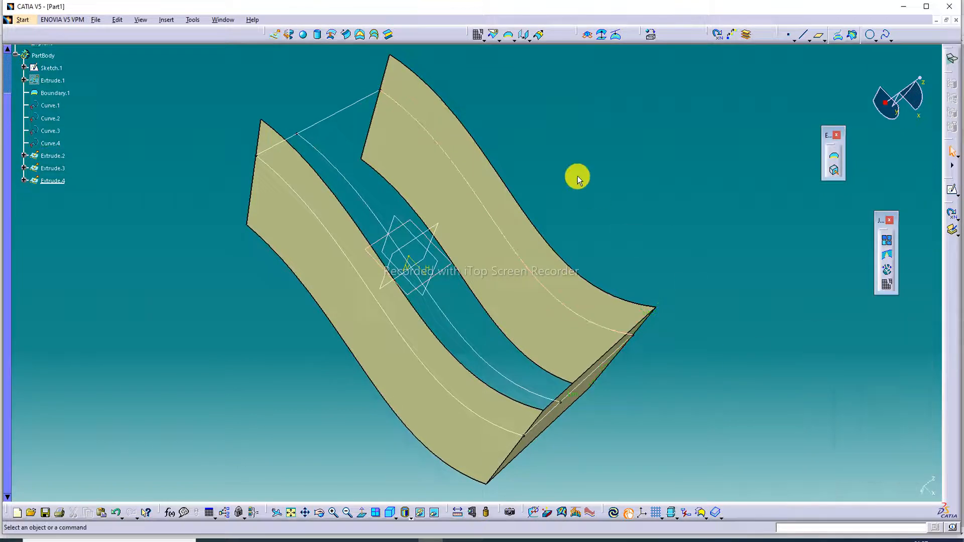
Extrude the remaining straight end curve, Curve.3, in the zx plane direction with limits of 64 mm and 29 mm
{"action": "left_click", "coordinate": [278, 36]}
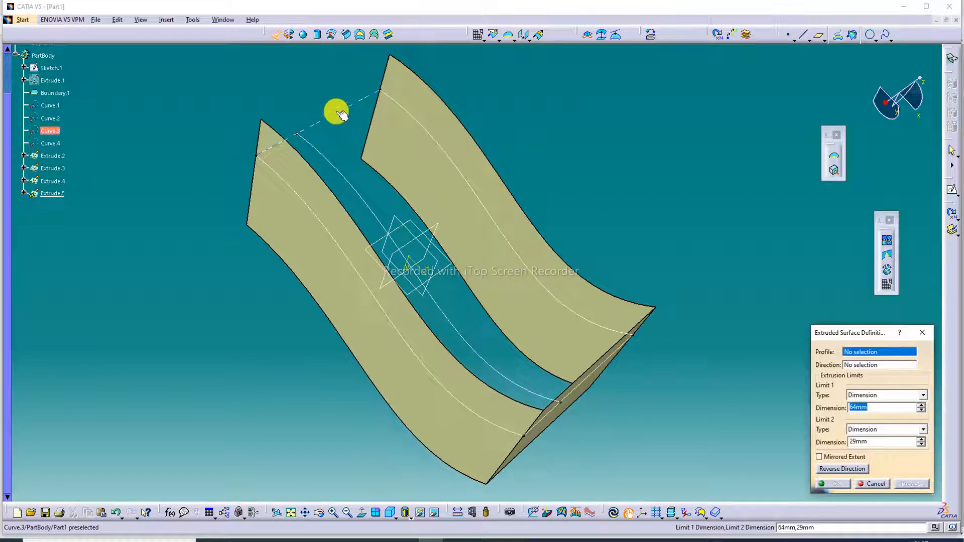
{"action": "left_click", "coordinate": [342, 115]}
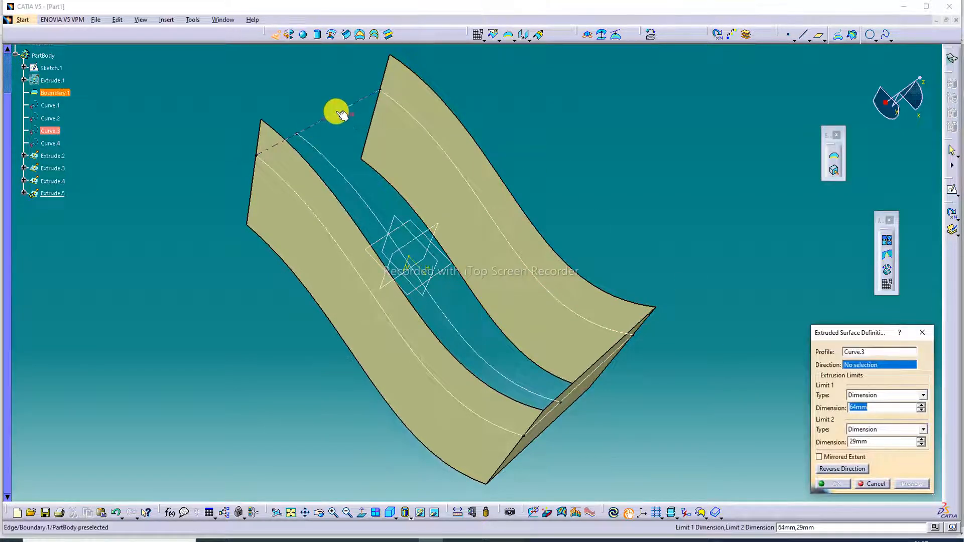
{"action": "left_click", "coordinate": [412, 224]}
{"action": "middle_click_drag", "start_coordinate": [390, 189], "coordinate": [449, 129]}
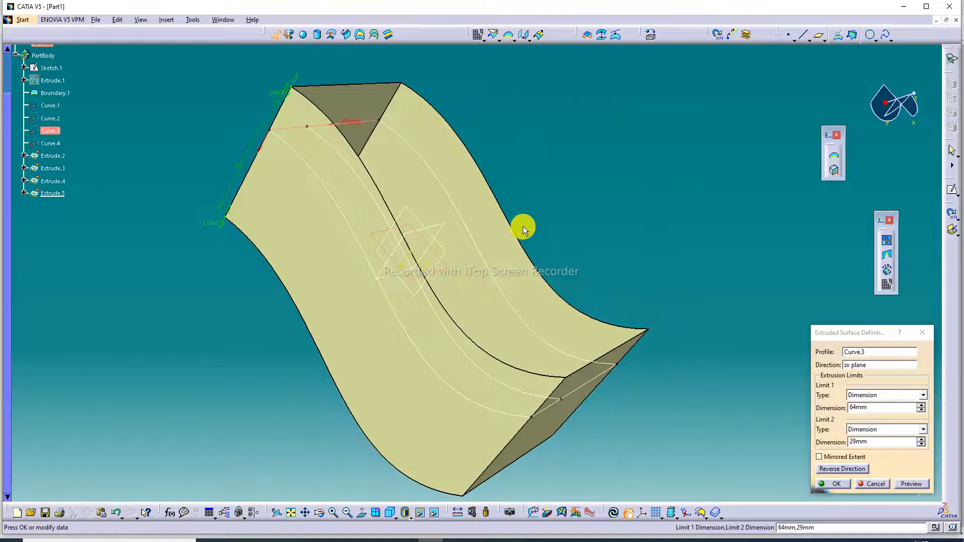
{"action": "middle_click_drag", "start_coordinate": [523, 230], "coordinate": [503, 248]}
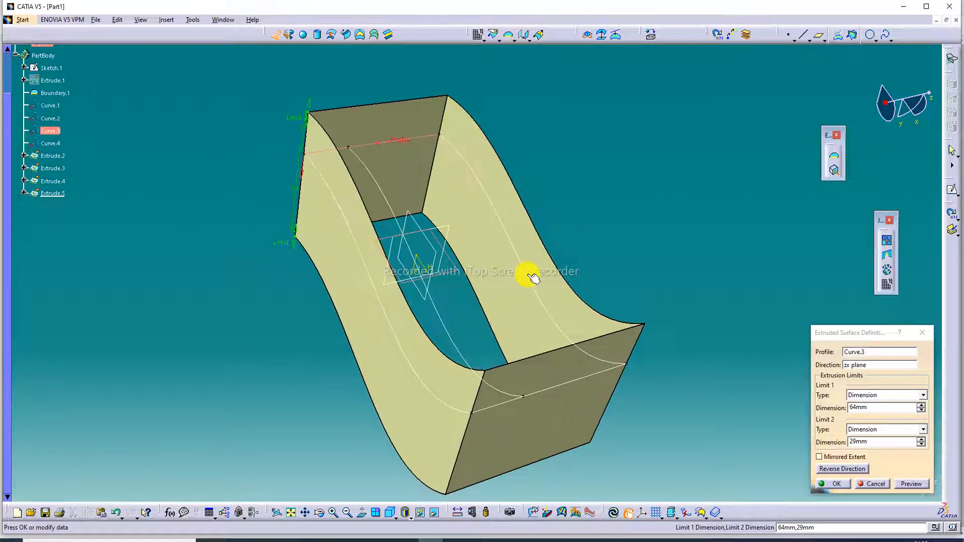
{"action": "middle_click_drag", "start_coordinate": [402, 232], "coordinate": [432, 416]}
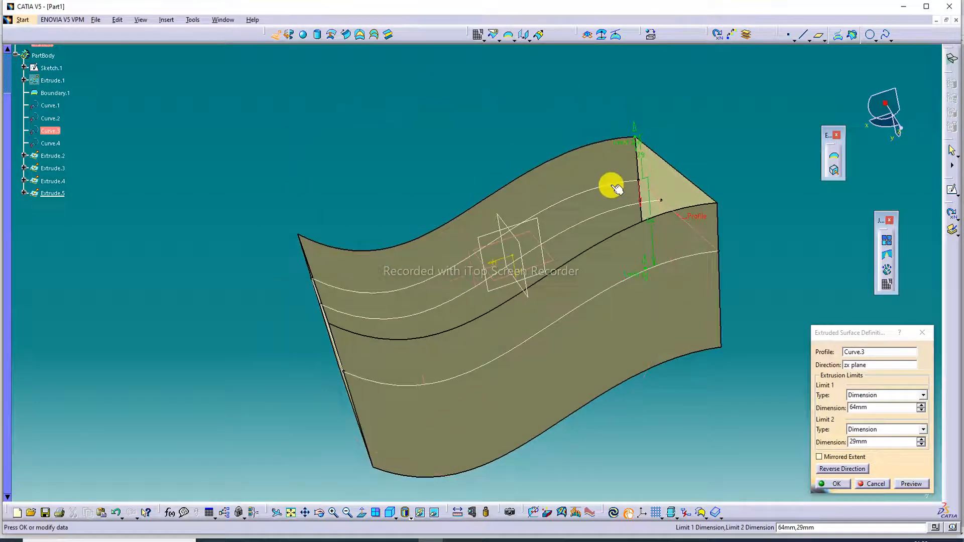
{"action": "left_click", "coordinate": [834, 484]}
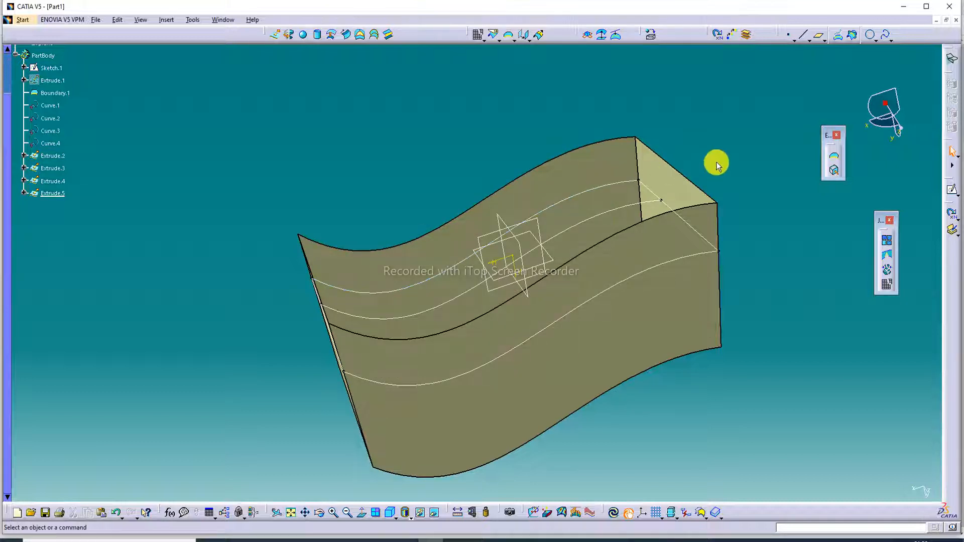
Hide the original profile sketch and the disassembled Curve.2
{"action": "middle_click_drag", "start_coordinate": [707, 171], "coordinate": [717, 279]}
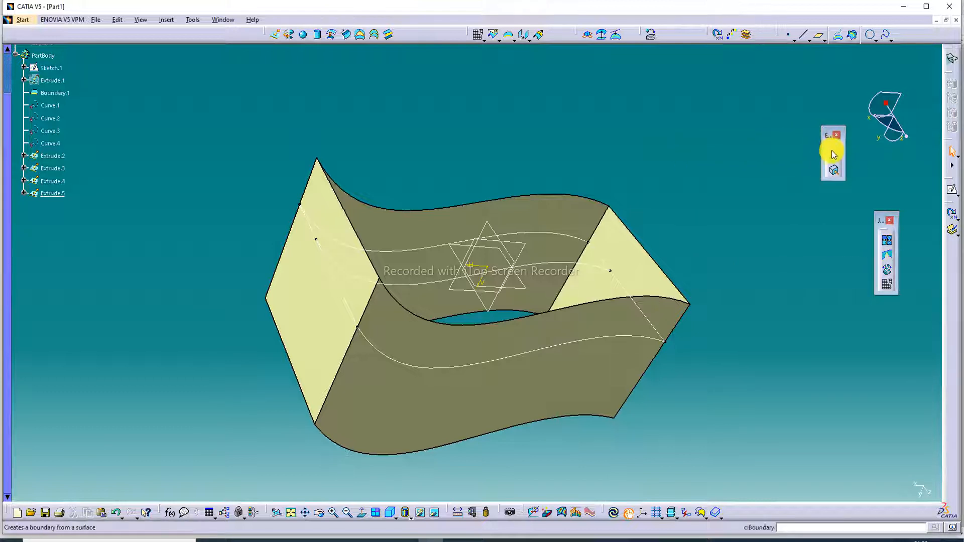
{"action": "middle_click_drag", "start_coordinate": [651, 168], "coordinate": [653, 211]}
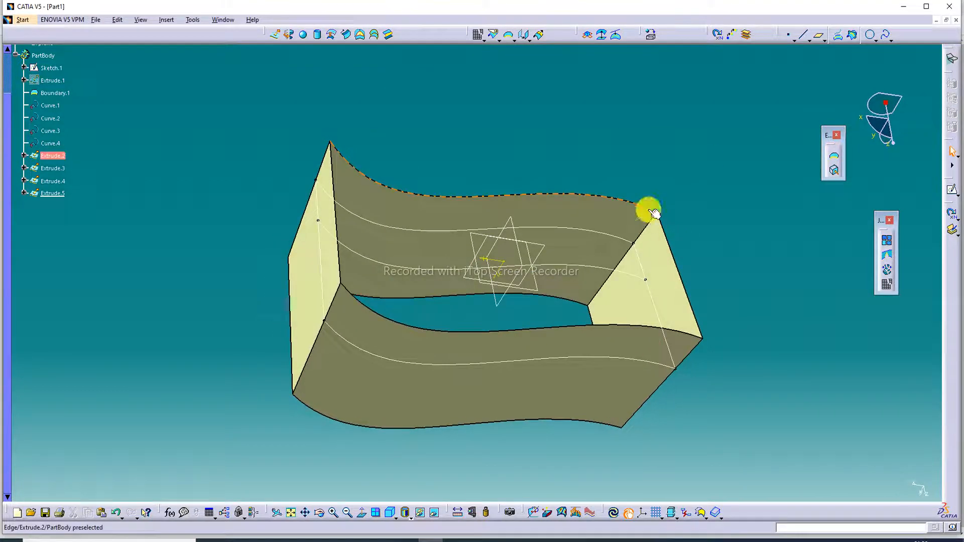
{"action": "right_click", "coordinate": [597, 273]}
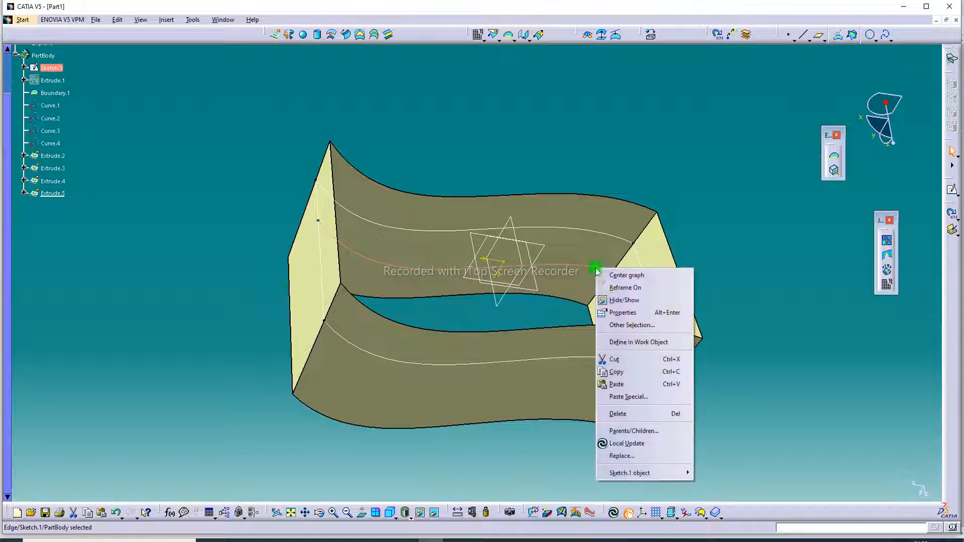
{"action": "left_click", "coordinate": [634, 303]}
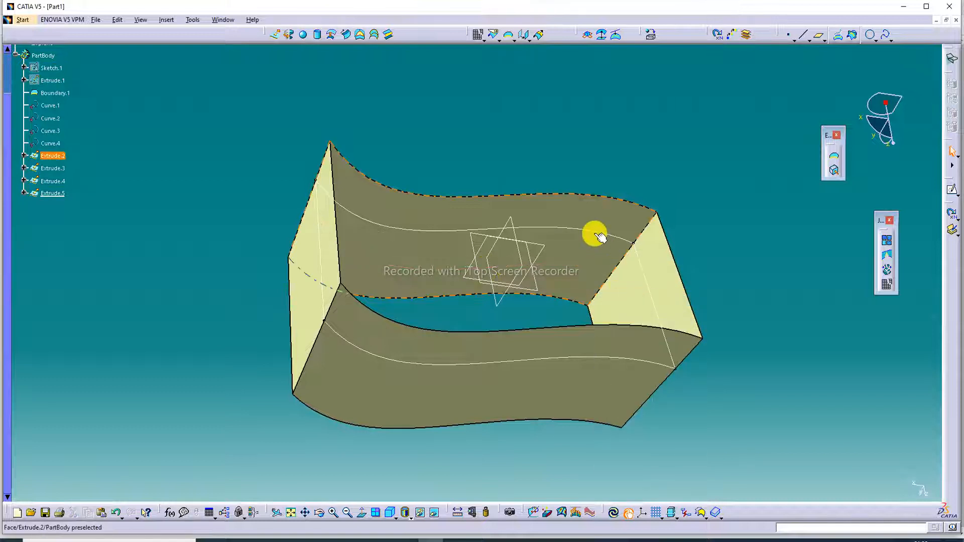
{"action": "right_click", "coordinate": [594, 231]}
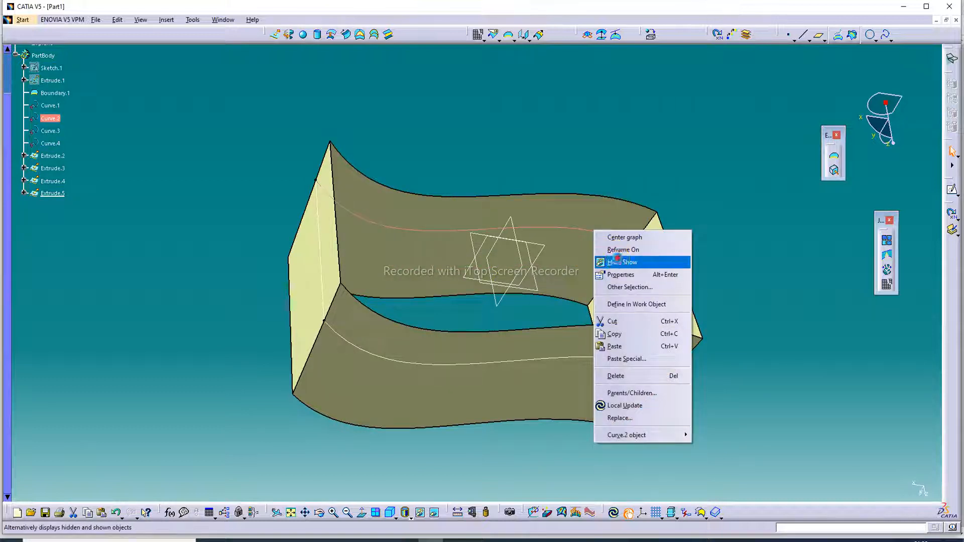
{"action": "left_click", "coordinate": [617, 259]}
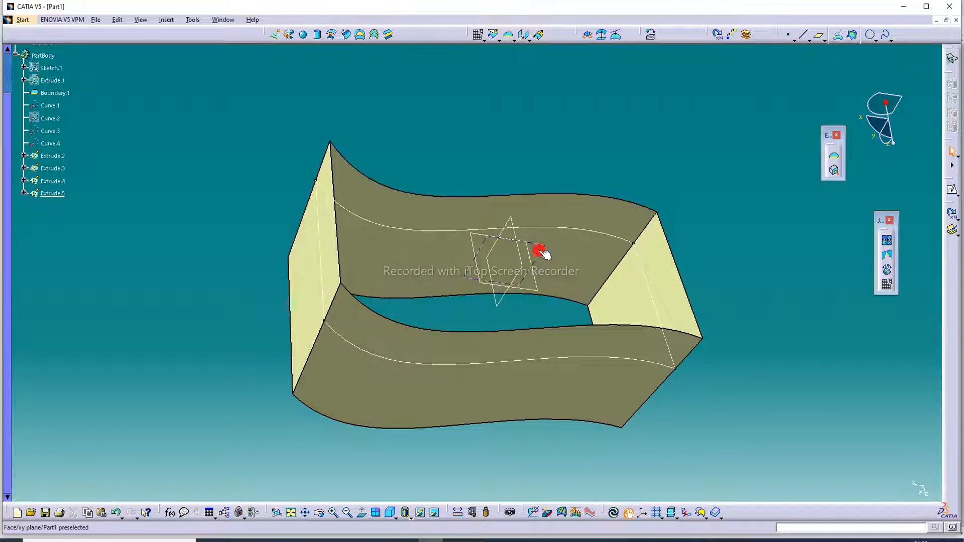
Hide the xy, yz and zx reference planes
{"action": "right_click", "coordinate": [539, 252]}
{"action": "left_click", "coordinate": [555, 277]}
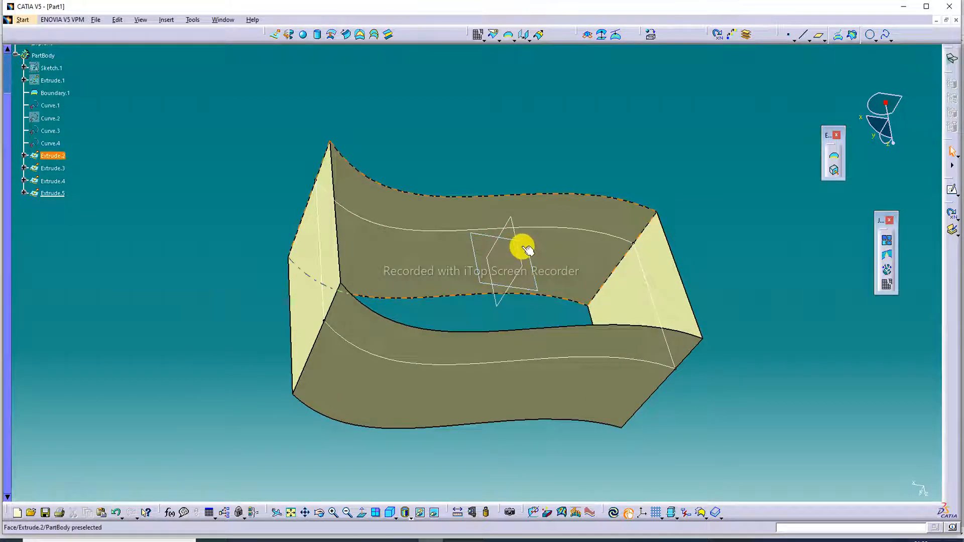
{"action": "right_click", "coordinate": [533, 254]}
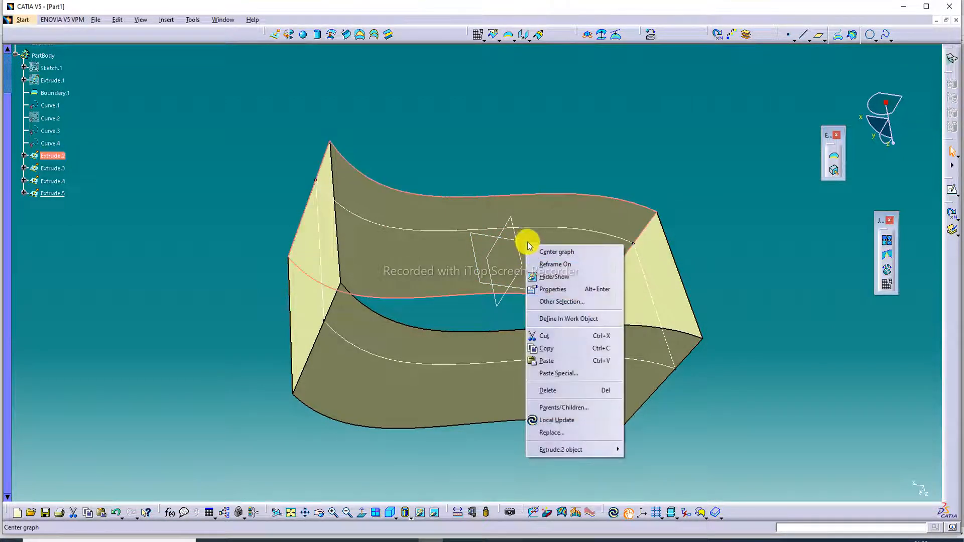
{"action": "left_click", "coordinate": [523, 246]}
{"action": "right_click", "coordinate": [522, 242]}
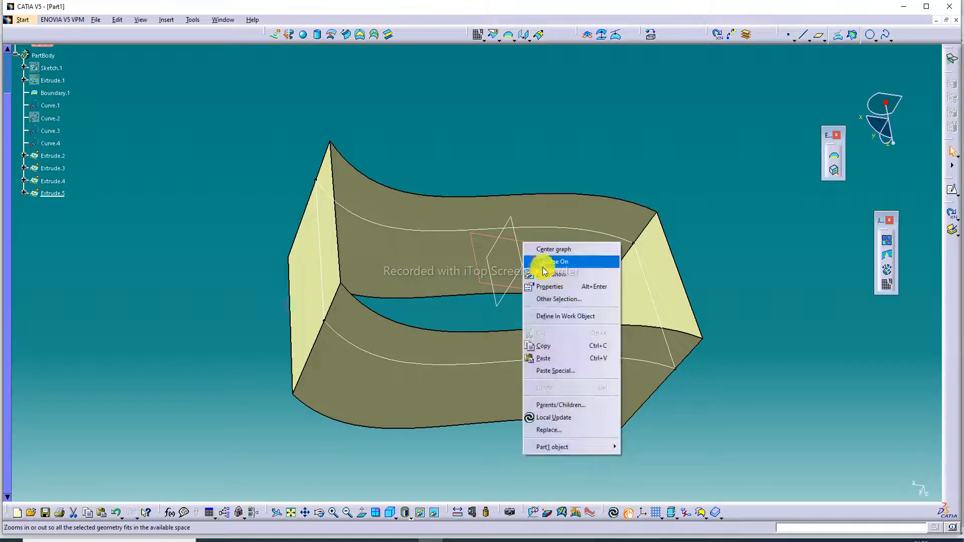
{"action": "left_click", "coordinate": [545, 264]}
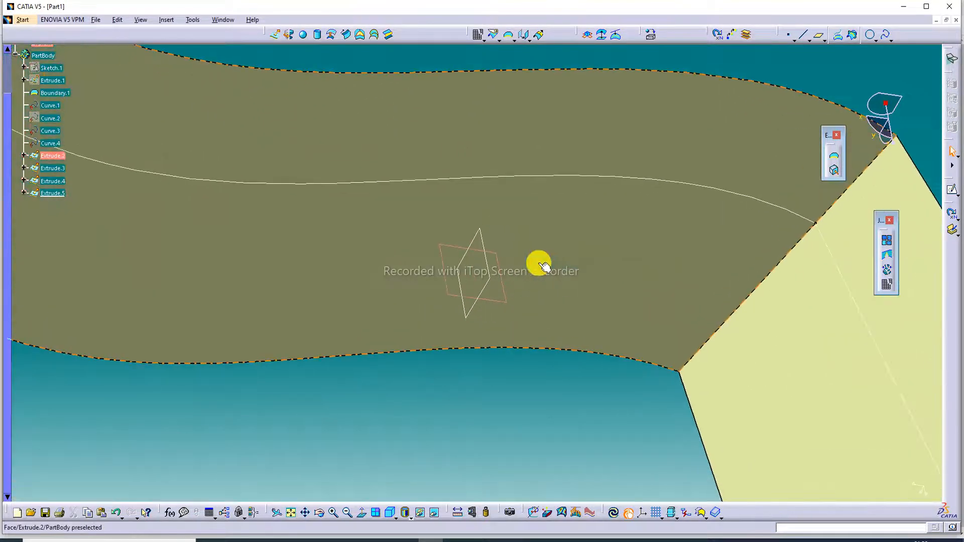
{"action": "right_click", "coordinate": [503, 265]}
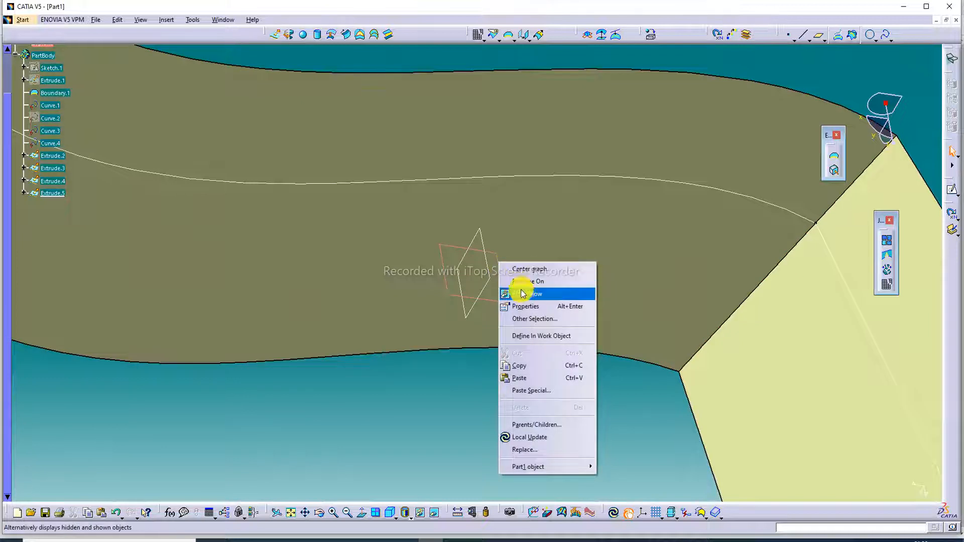
{"action": "left_click", "coordinate": [517, 281]}
{"action": "right_click", "coordinate": [492, 258]}
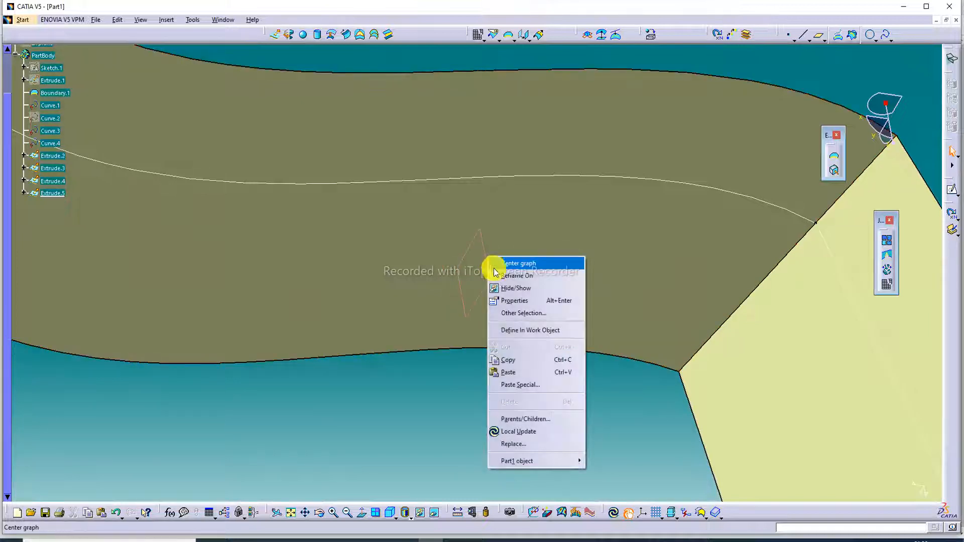
{"action": "left_click", "coordinate": [501, 275]}
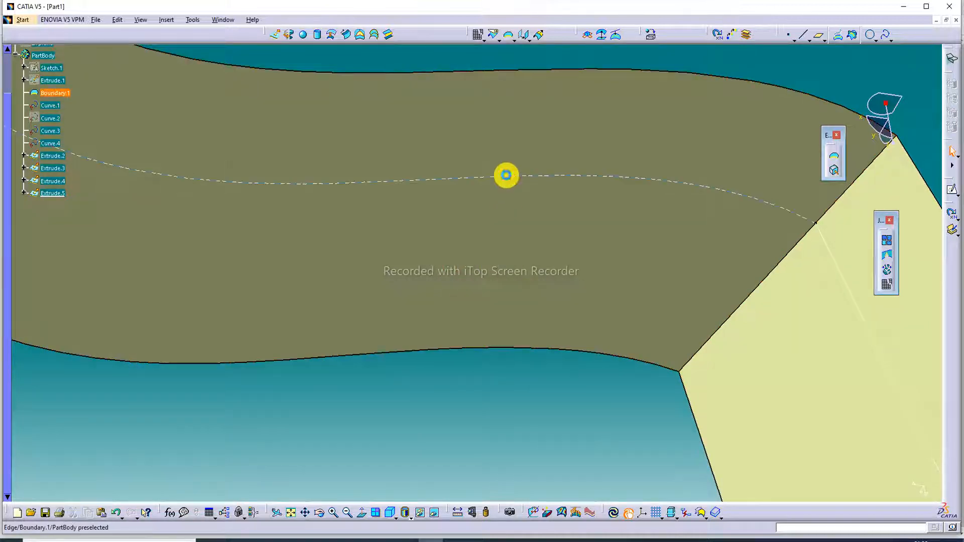
Hide the extracted surface boundary and the disassembled straight end curve Curve.3
{"action": "right_click", "coordinate": [506, 177]}
{"action": "left_click", "coordinate": [534, 210]}
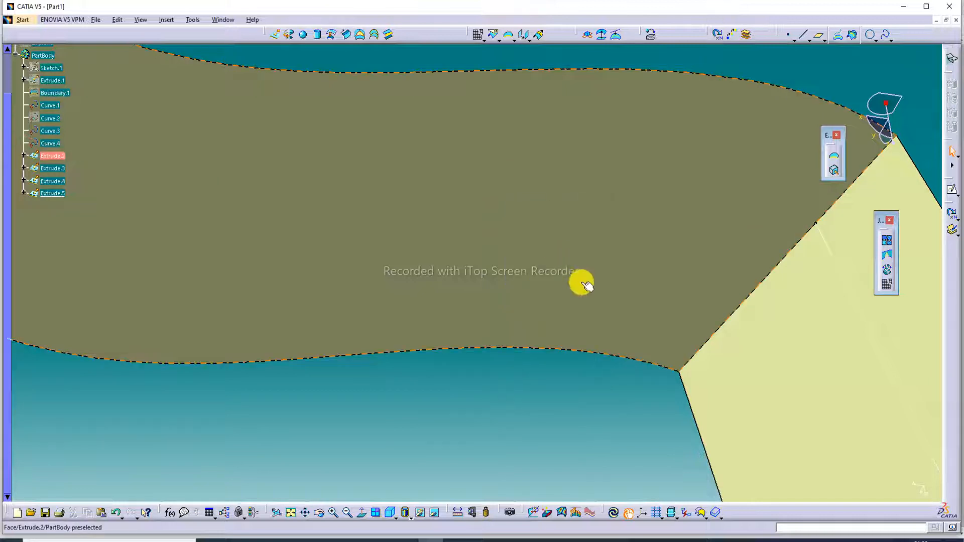
{"action": "right_click", "coordinate": [873, 333]}
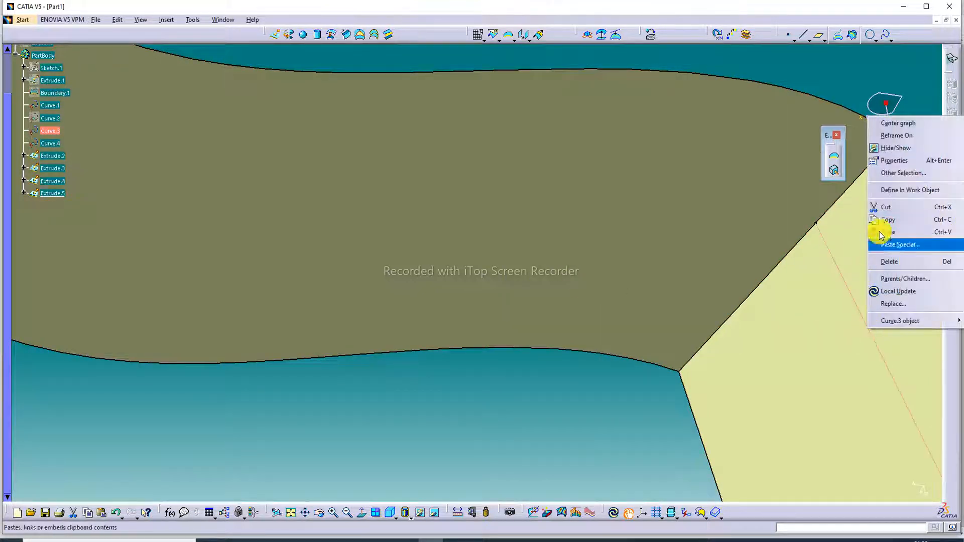
{"action": "left_click", "coordinate": [884, 150]}
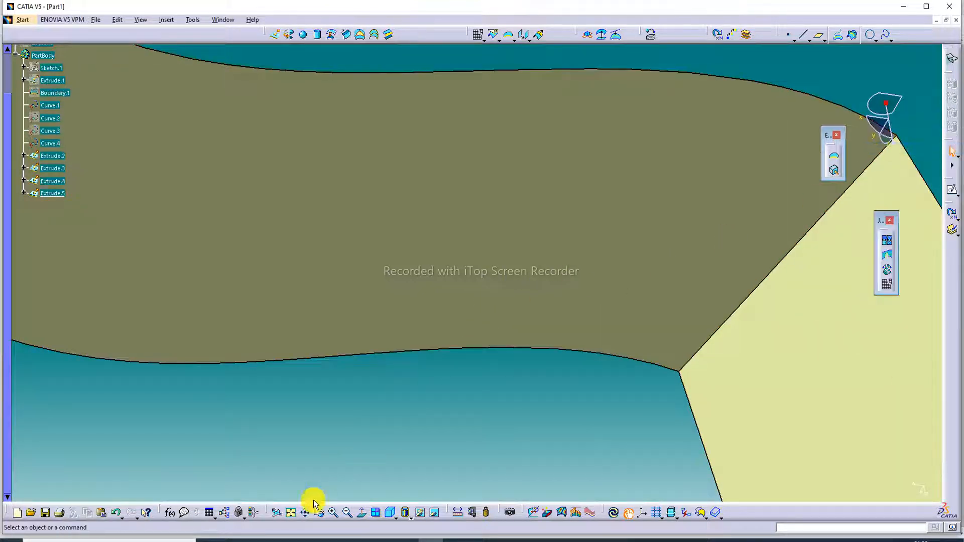
Hide the remaining disassembled curves, the wavy Curve.4 and the straight Curve.1
{"action": "left_click", "coordinate": [290, 513]}
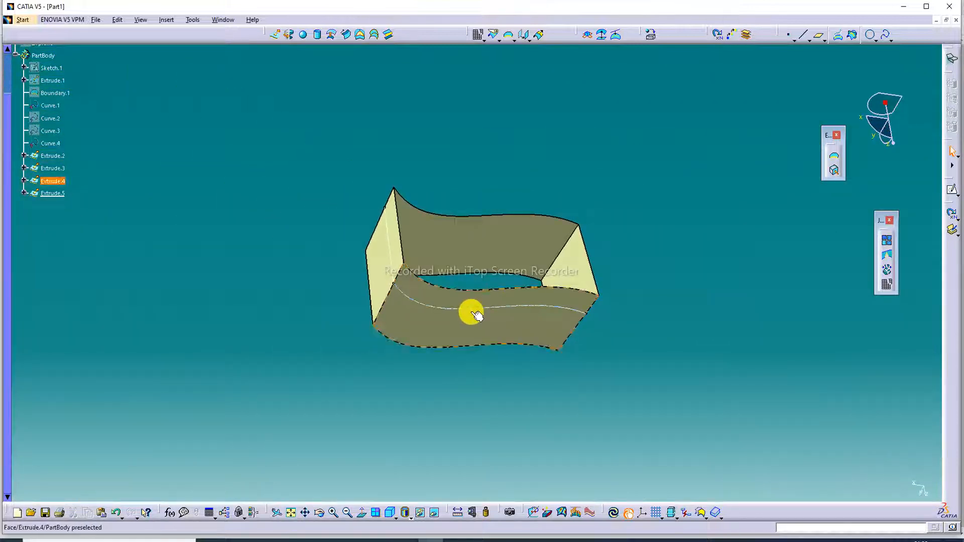
{"action": "right_click", "coordinate": [472, 310]}
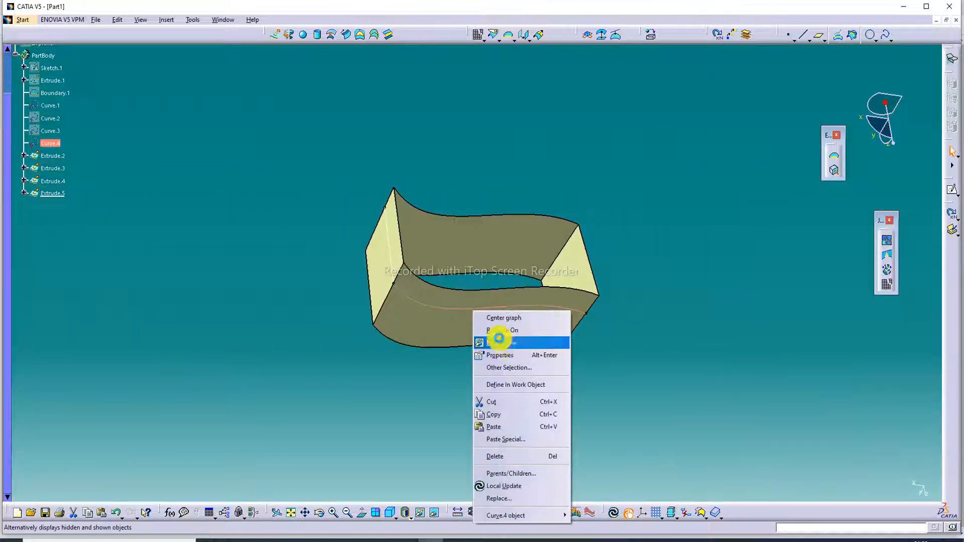
{"action": "left_click", "coordinate": [499, 345]}
{"action": "right_click", "coordinate": [395, 259]}
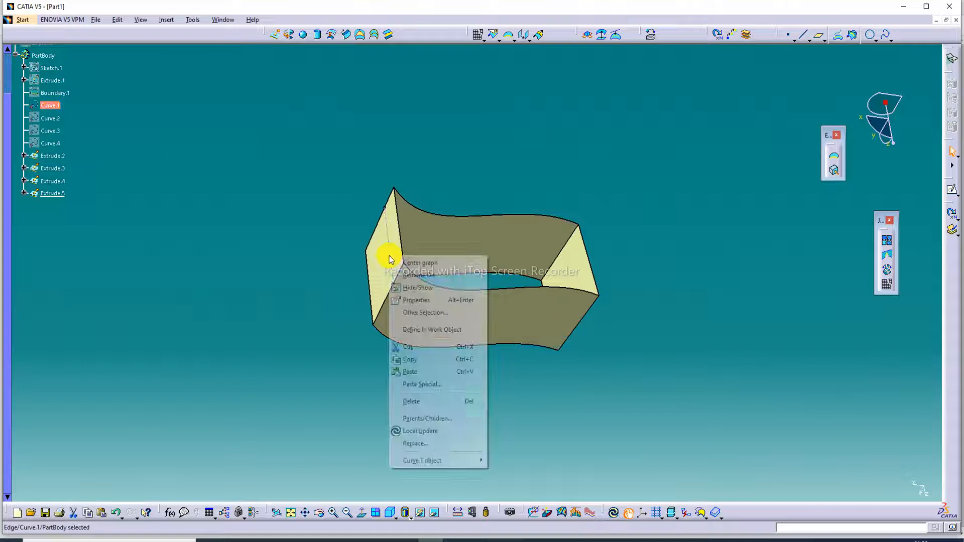
{"action": "left_click", "coordinate": [418, 291]}
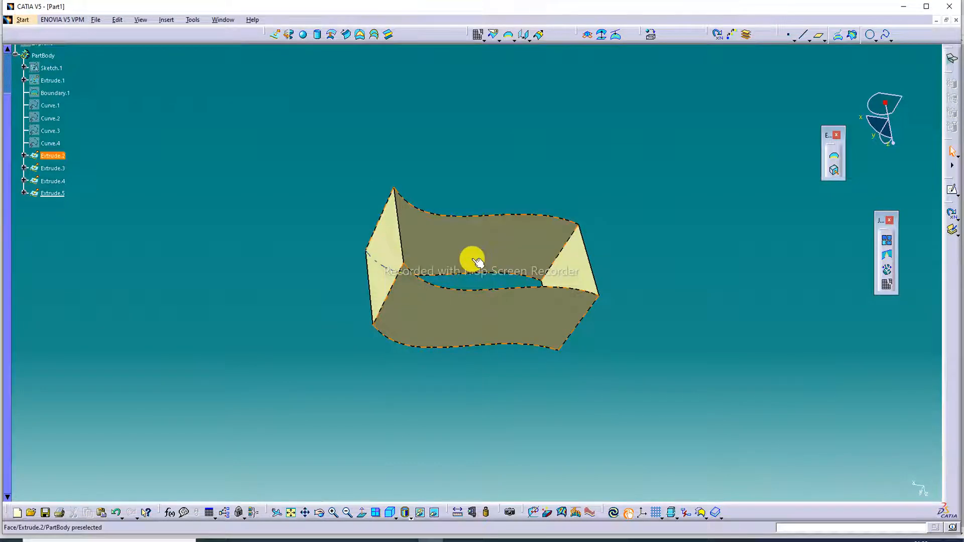
Create a Fill surface closing one open end of the walls, bounded by the adjoining edges of Extrude.2, Extrude.3, Extrude.4 and Extrude.5
{"action": "left_click", "coordinate": [292, 516]}
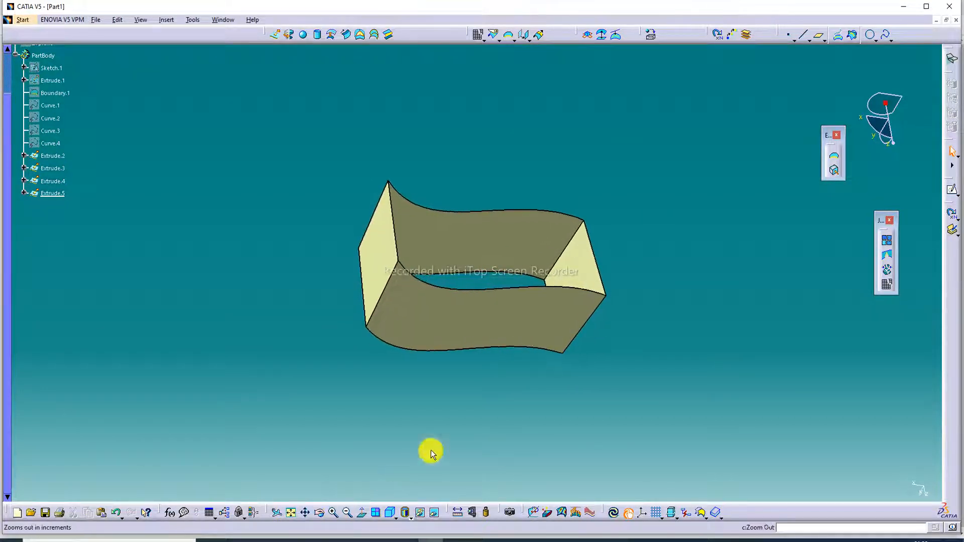
{"action": "middle_click_drag", "start_coordinate": [529, 312], "coordinate": [406, 229]}
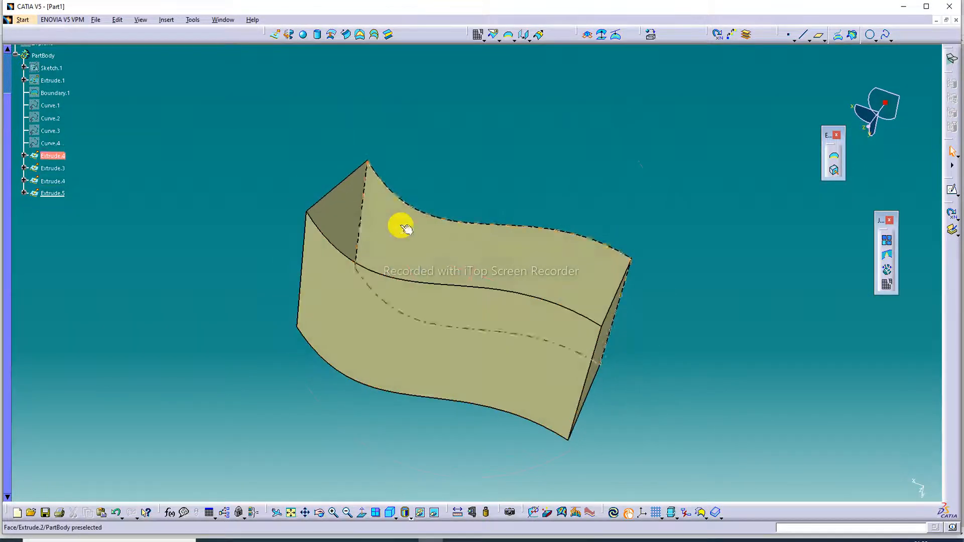
{"action": "left_click", "coordinate": [361, 35]}
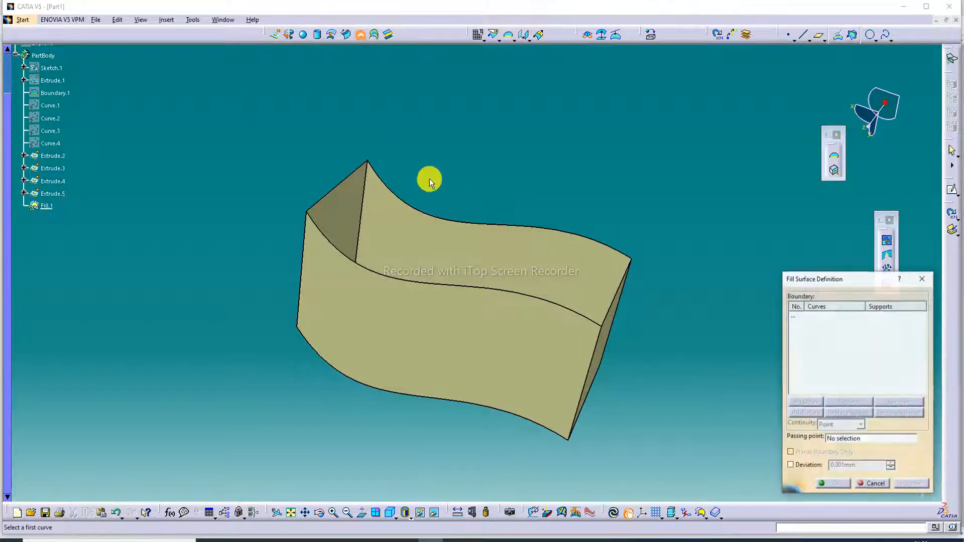
{"action": "left_click", "coordinate": [446, 216]}
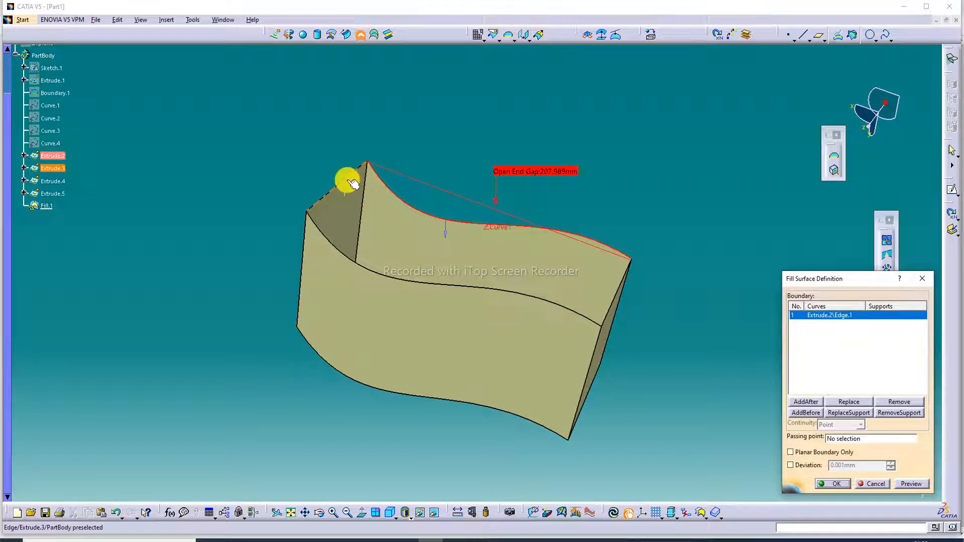
{"action": "left_click", "coordinate": [352, 184]}
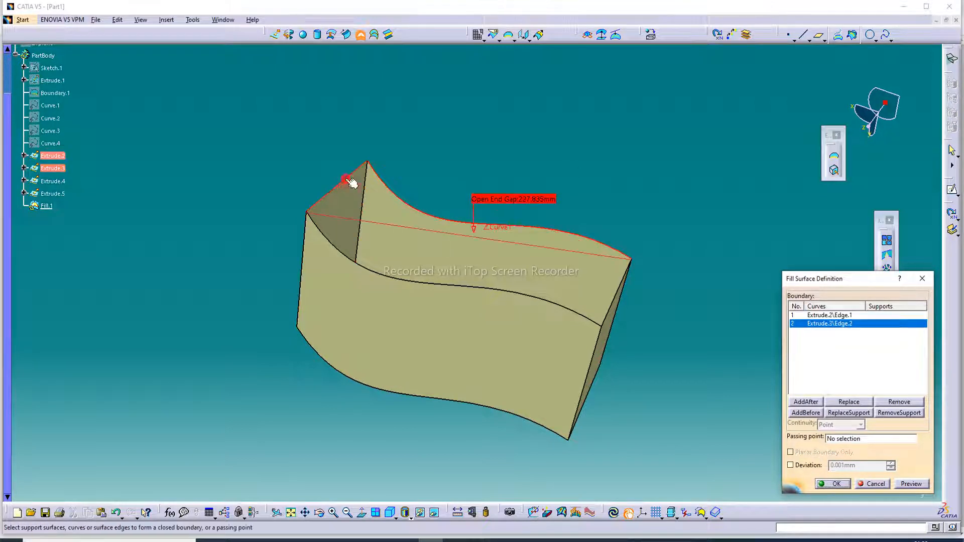
{"action": "left_click", "coordinate": [379, 274]}
{"action": "left_click", "coordinate": [613, 298]}
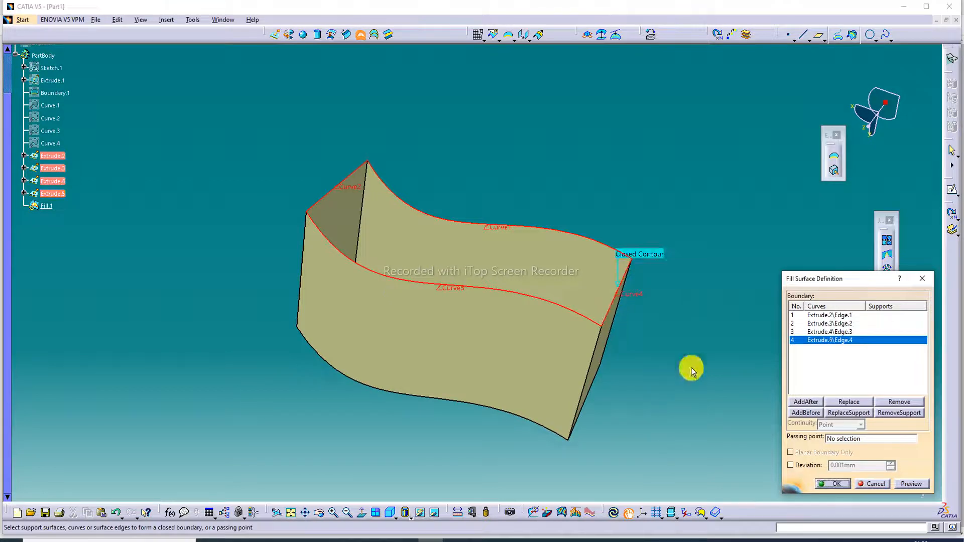
{"action": "left_click", "coordinate": [908, 483]}
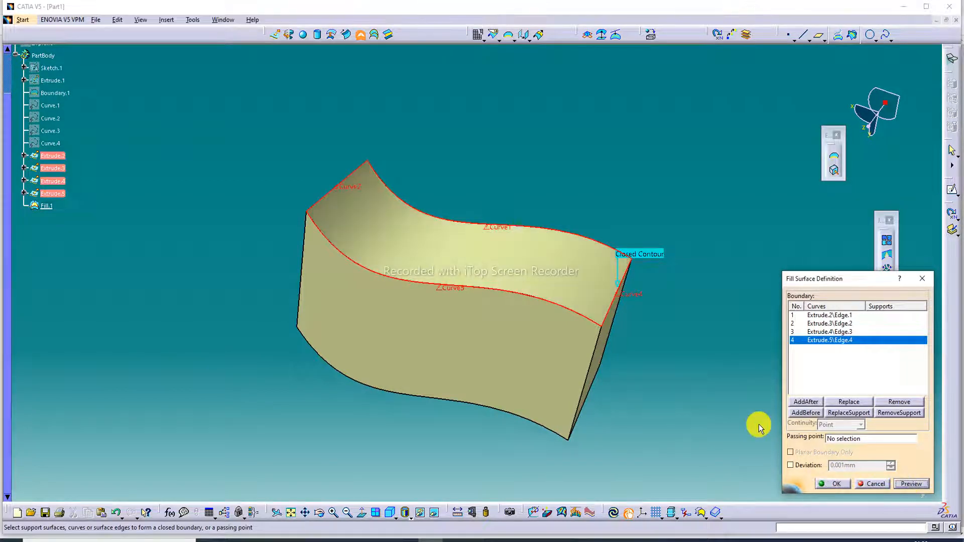
{"action": "left_click", "coordinate": [836, 484]}
Set the fill colour of the new Fill surface to blue in its graphic properties
{"action": "middle_click_drag", "start_coordinate": [520, 209], "coordinate": [607, 49]}
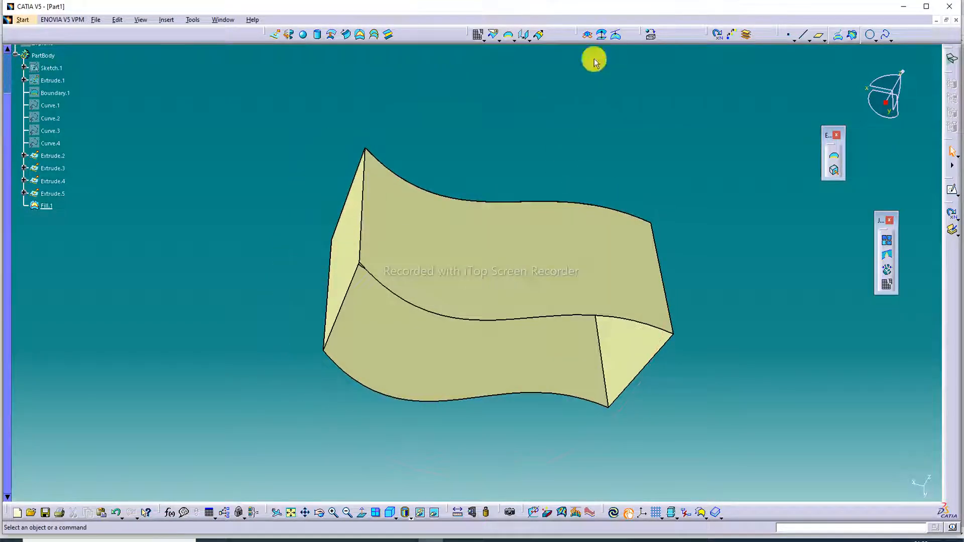
{"action": "middle_click_drag", "start_coordinate": [541, 280], "coordinate": [531, 39]}
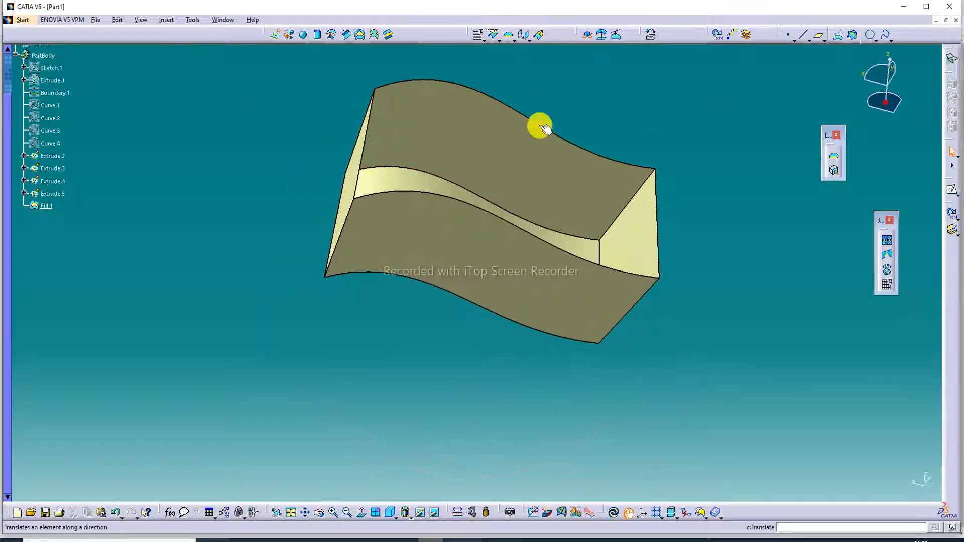
{"action": "mouse_move", "coordinate": [532, 165]}
{"action": "middle_mouse_down"}
{"action": "mouse_move", "coordinate": [592, 104]}
{"action": "mouse_move", "coordinate": [551, 164]}
{"action": "middle_mouse_up"}
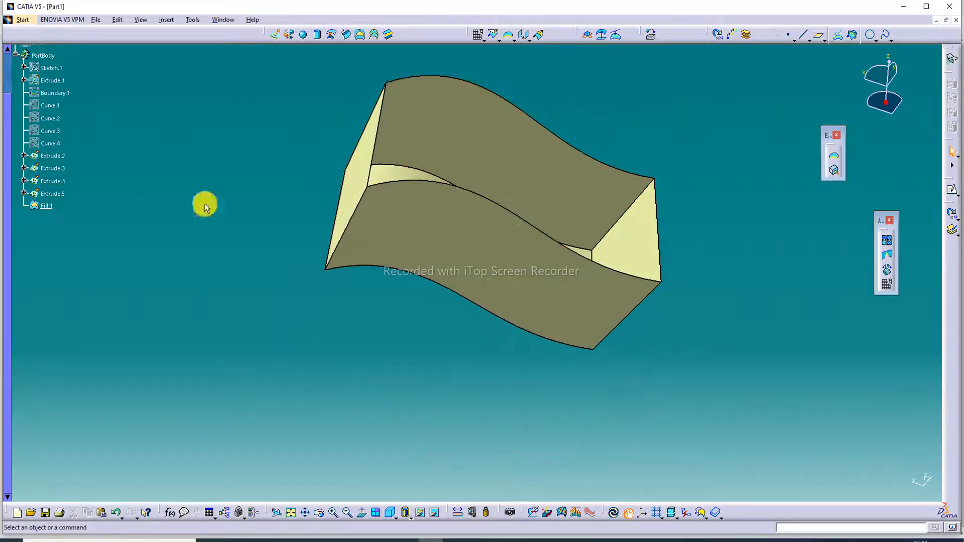
{"action": "right_click", "coordinate": [46, 206]}
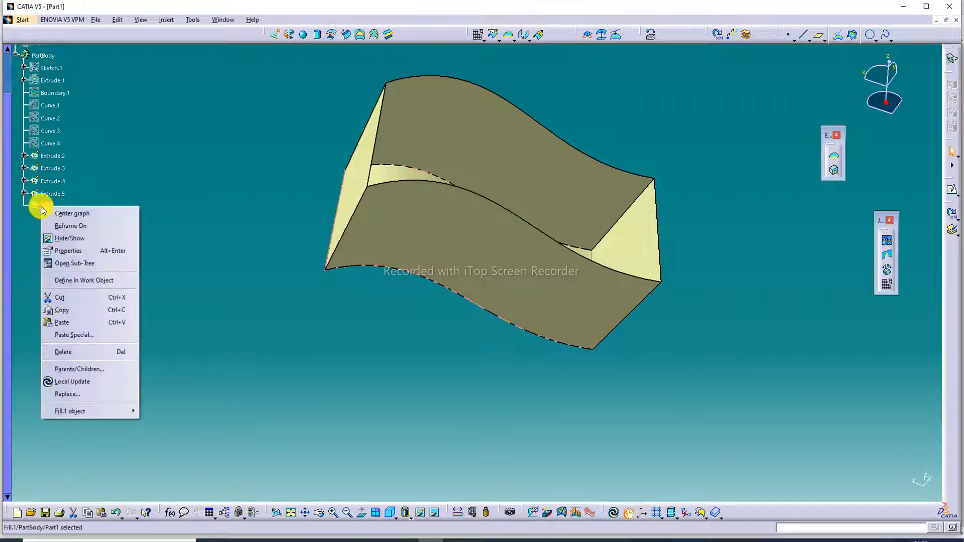
{"action": "left_click", "coordinate": [68, 255]}
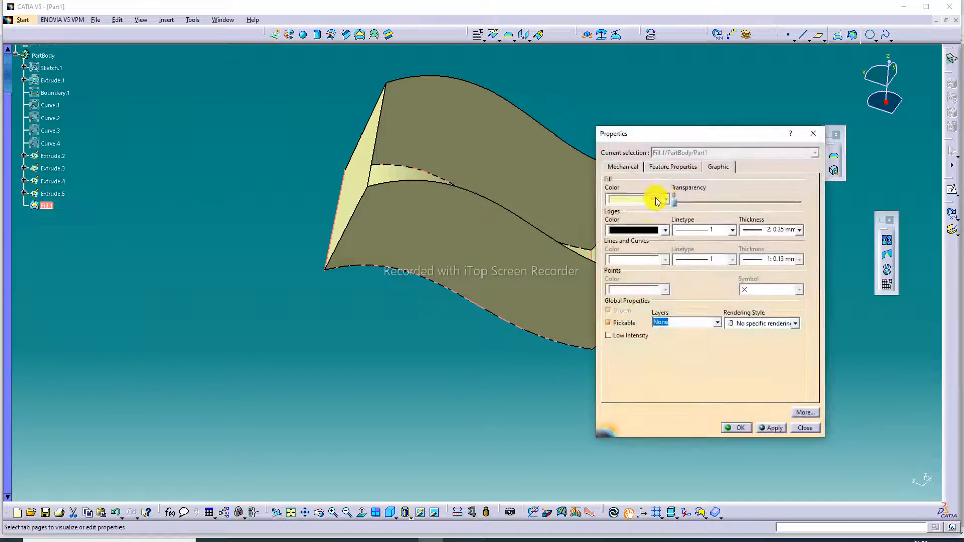
{"action": "left_click", "coordinate": [665, 199]}
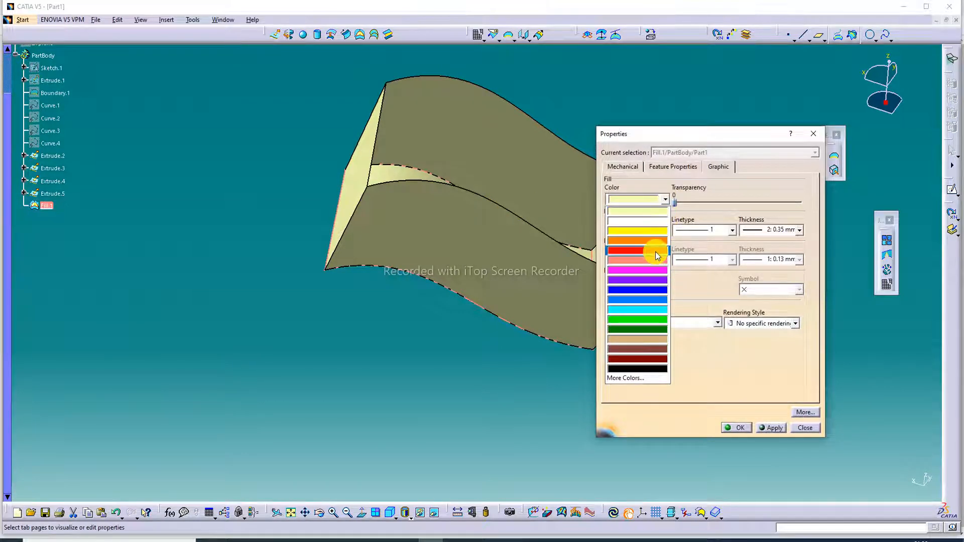
{"action": "left_click", "coordinate": [657, 290]}
{"action": "left_click", "coordinate": [736, 429]}
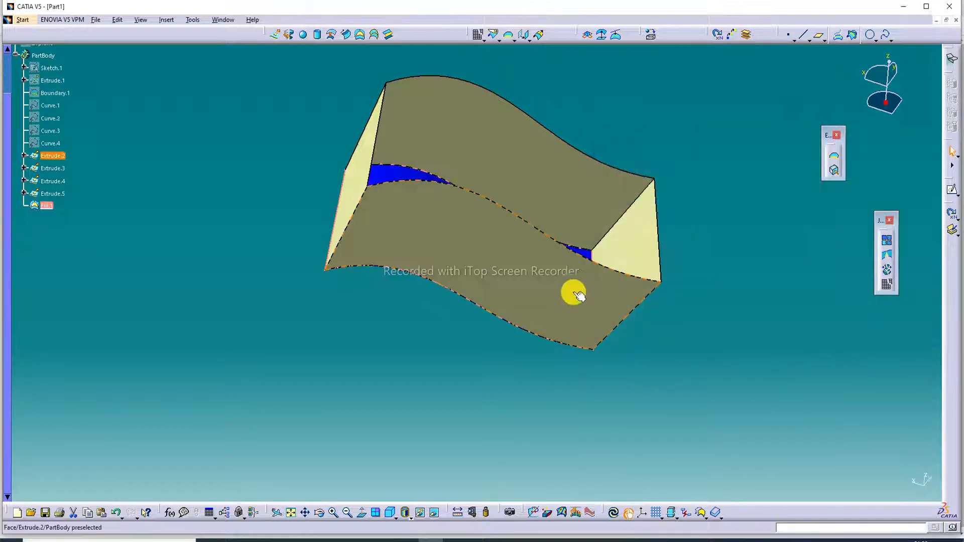
{"action": "right_click", "coordinate": [569, 284]}
{"action": "left_click", "coordinate": [596, 329]}
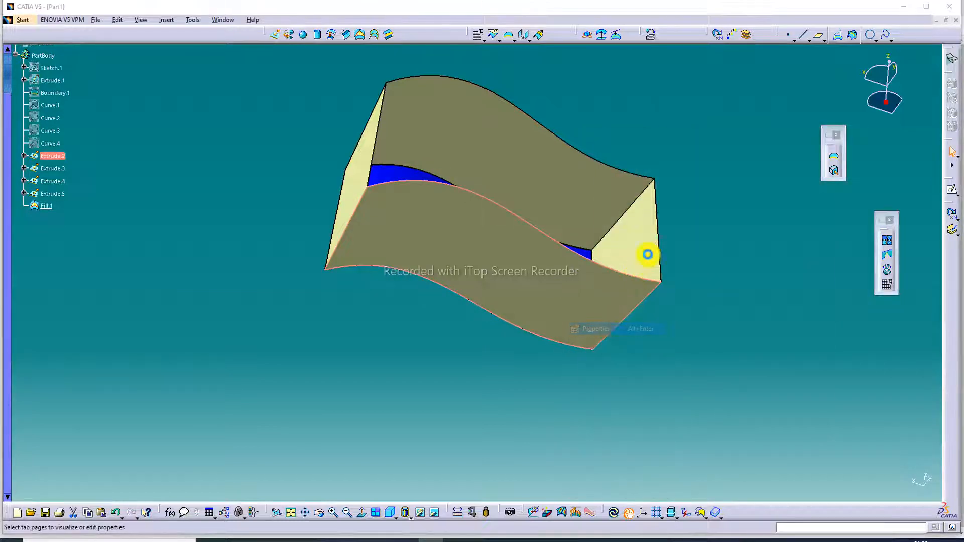
{"action": "left_click", "coordinate": [666, 201]}
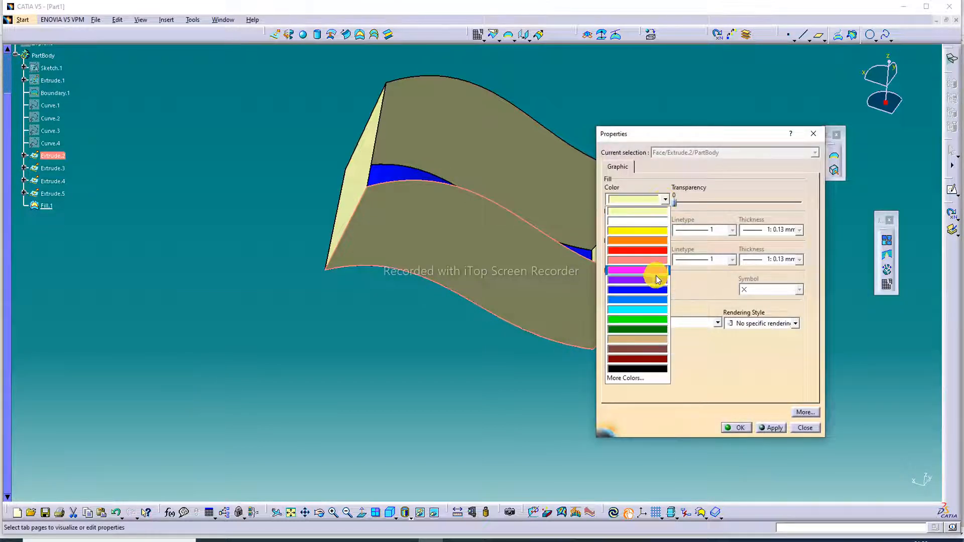
{"action": "left_click", "coordinate": [814, 142]}
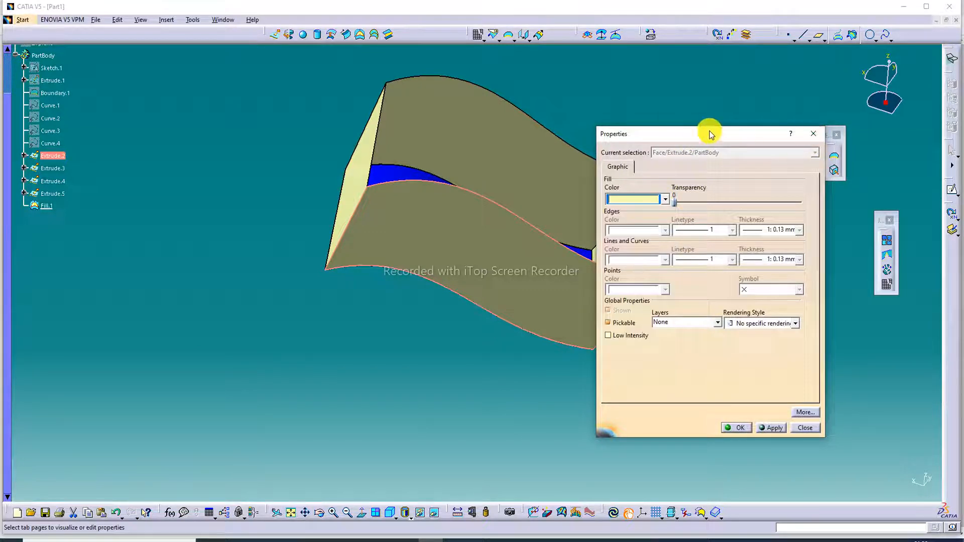
{"action": "left_click", "coordinate": [813, 134]}
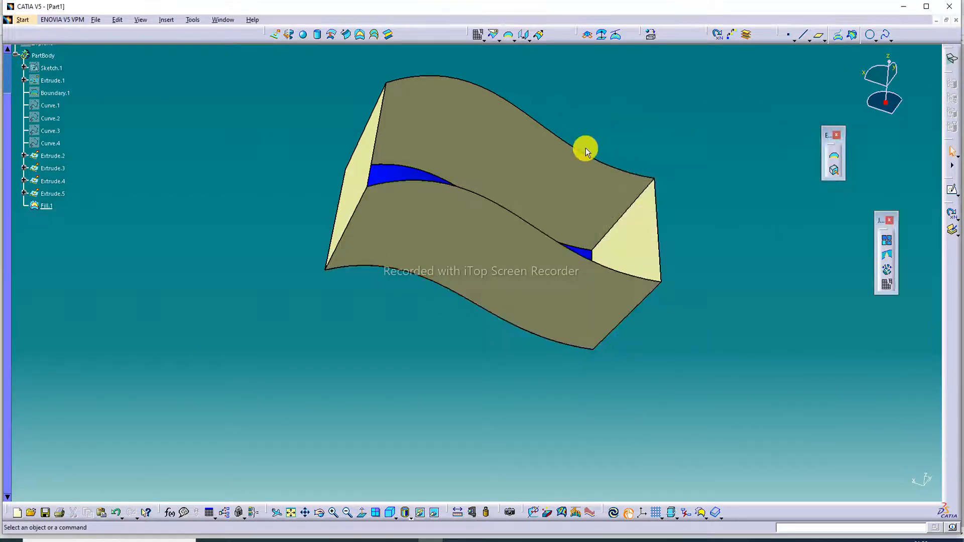
Hide the wavy wall Extrude.4 temporarily to inspect the inside, and undo the hiding
{"action": "middle_click_drag", "start_coordinate": [586, 148], "coordinate": [731, 114]}
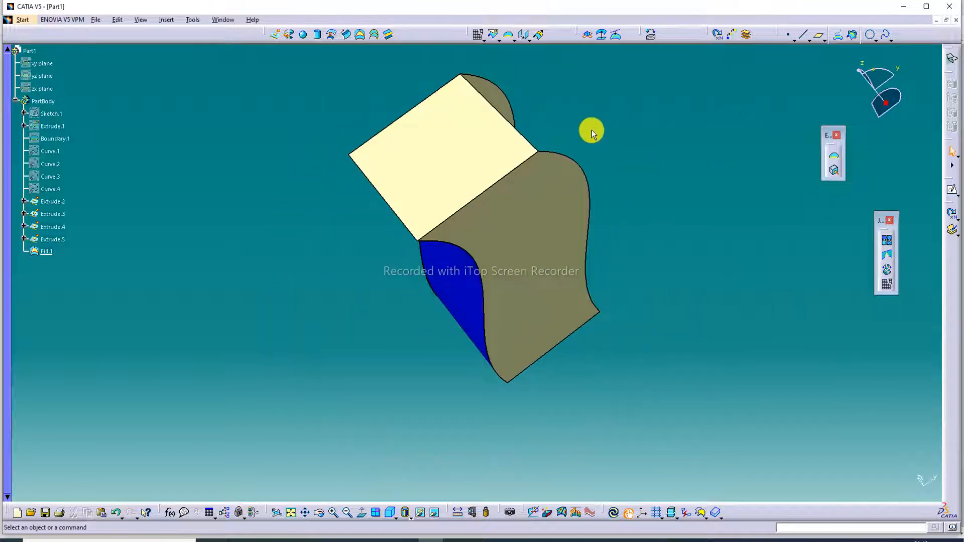
{"action": "middle_click_drag", "start_coordinate": [591, 131], "coordinate": [723, 164]}
{"action": "middle_click_drag", "start_coordinate": [631, 159], "coordinate": [266, 387]}
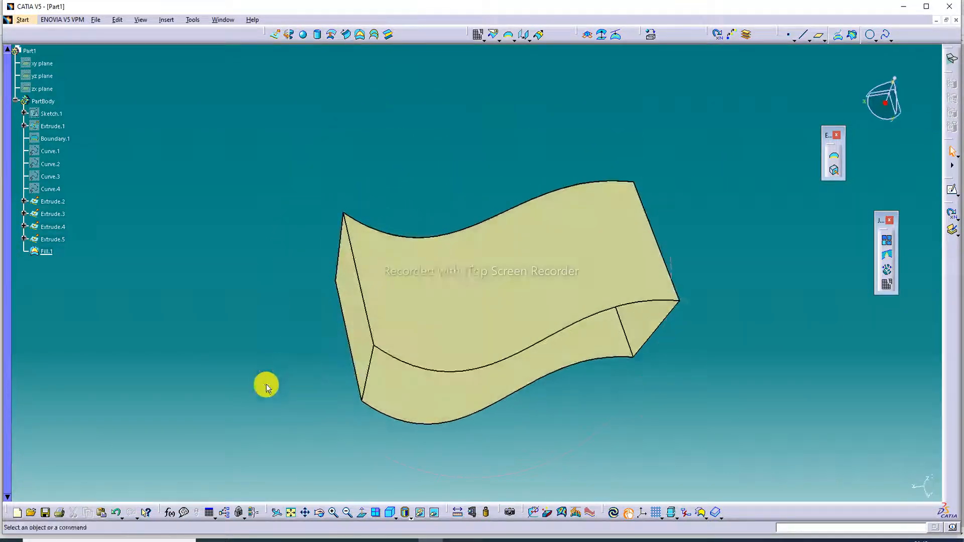
{"action": "right_click", "coordinate": [417, 292]}
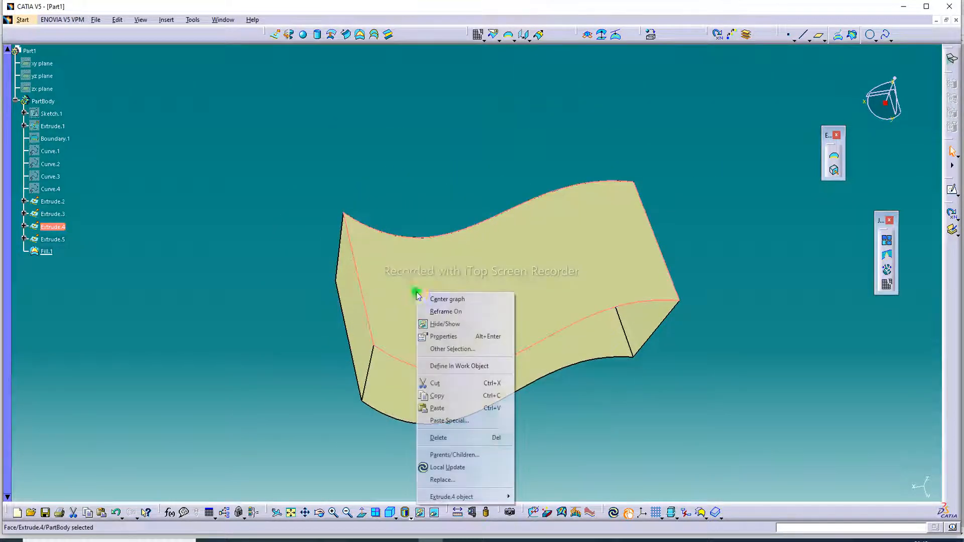
{"action": "left_click", "coordinate": [455, 326]}
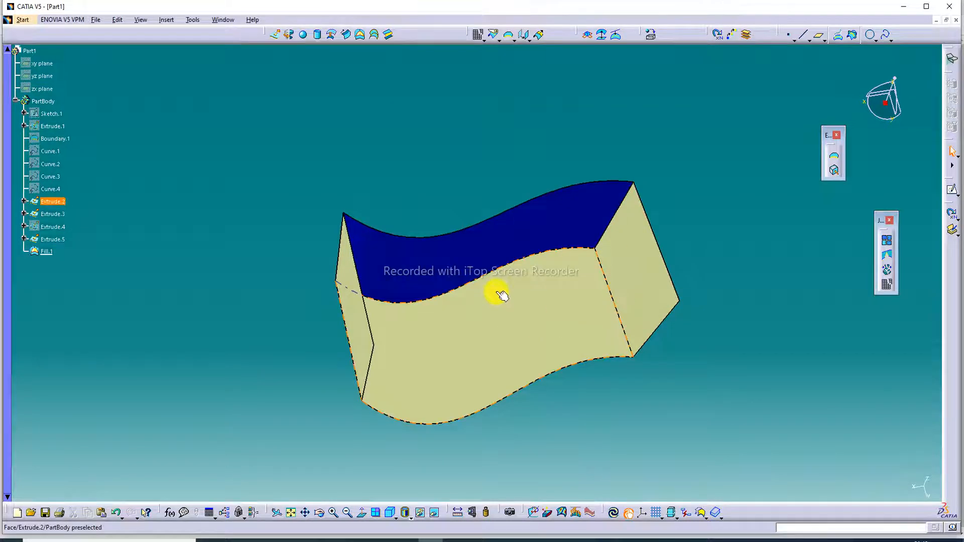
{"action": "middle_click_drag", "start_coordinate": [502, 296], "coordinate": [512, 388]}
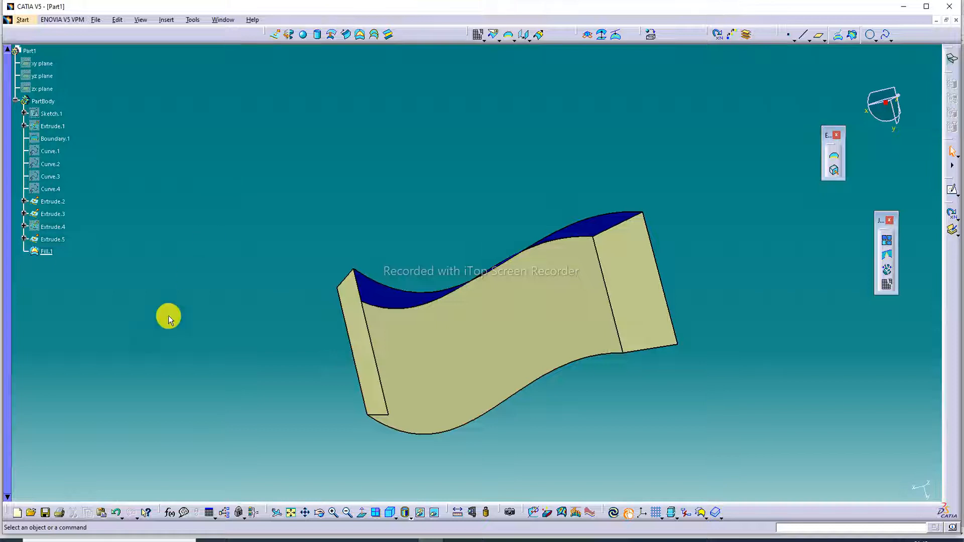
{"action": "left_click", "coordinate": [118, 514]}
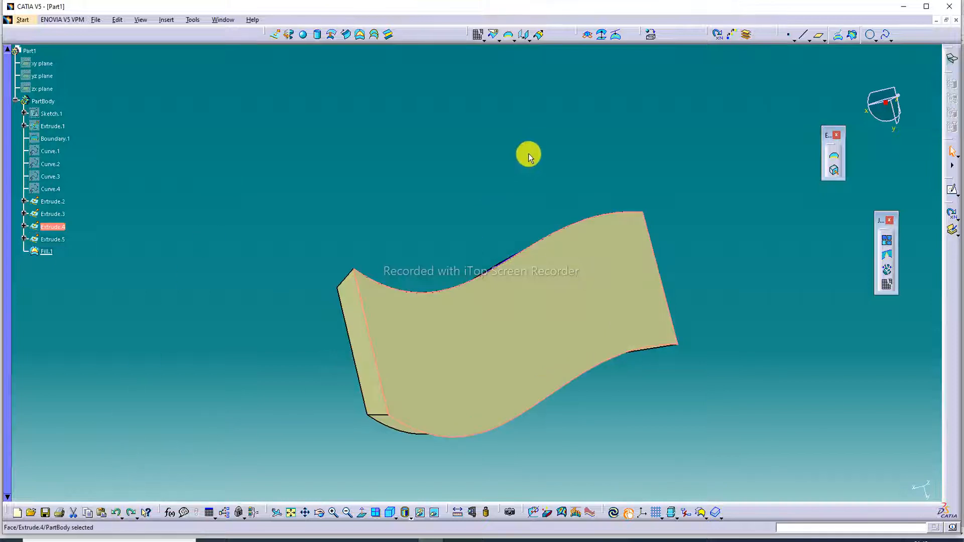
Set the fill colour of the wavy Extrude.4 face to purple in its graphic properties
{"action": "middle_click_drag", "start_coordinate": [529, 155], "coordinate": [523, 290]}
{"action": "right_click", "coordinate": [538, 355]}
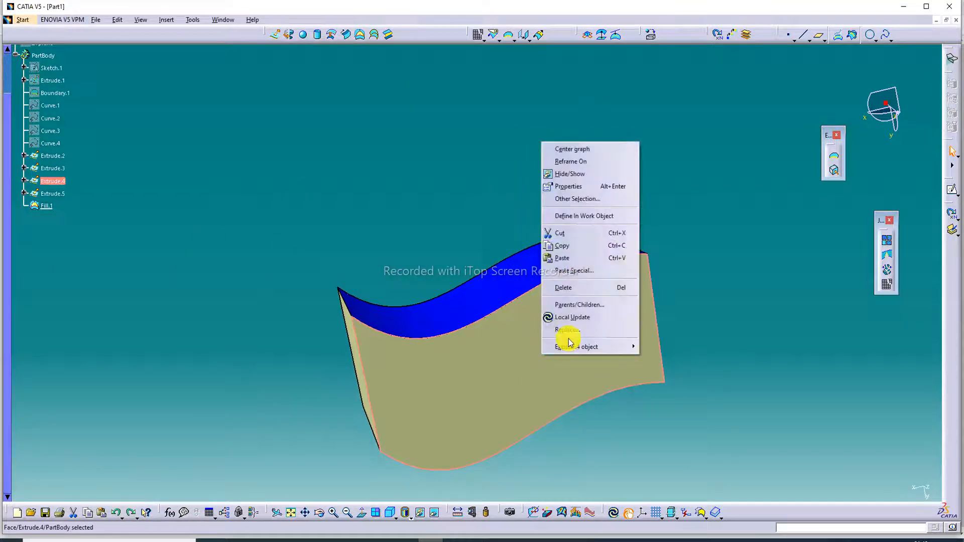
{"action": "left_click", "coordinate": [583, 187]}
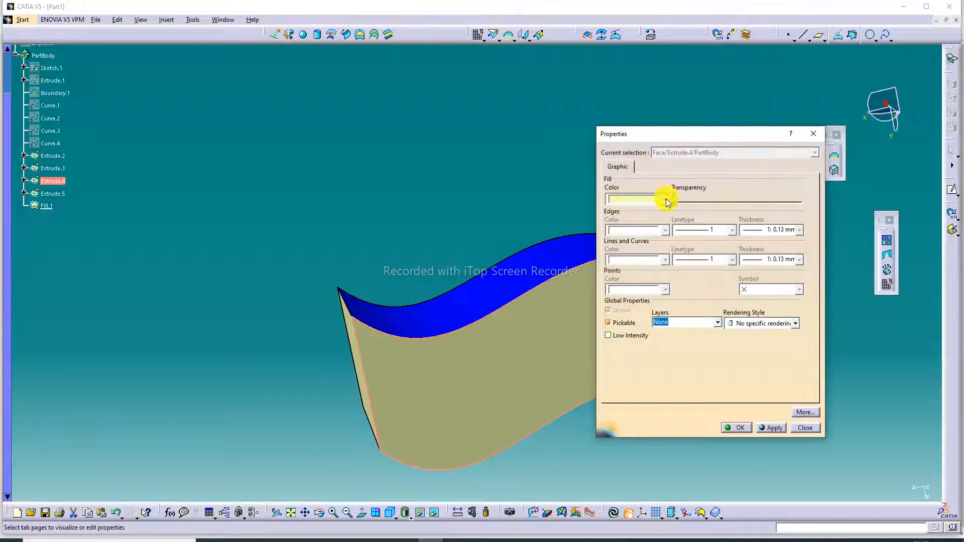
{"action": "left_click", "coordinate": [666, 201]}
{"action": "left_click", "coordinate": [651, 280]}
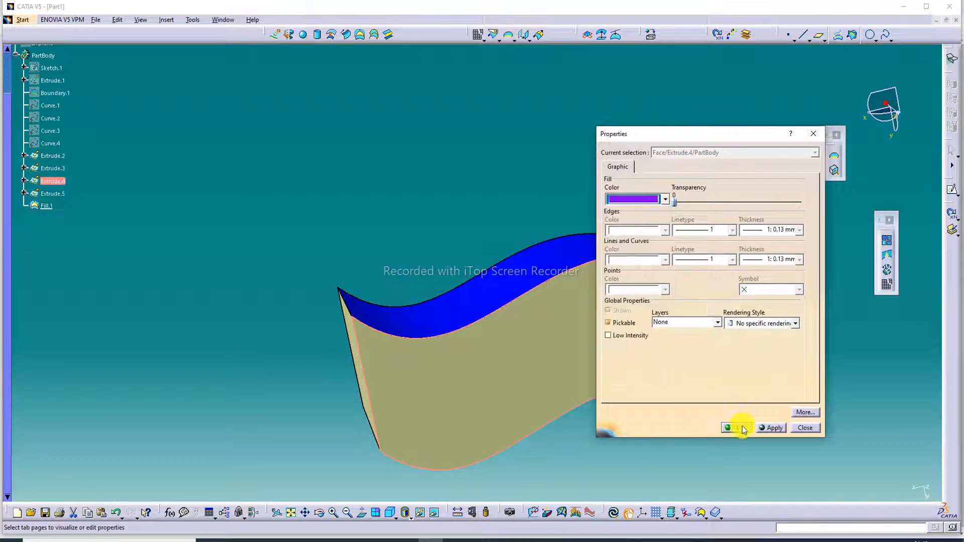
{"action": "left_click", "coordinate": [736, 428]}
Set the fill colour of the flat Extrude.5 end face to magenta in its graphic properties
{"action": "middle_click_drag", "start_coordinate": [721, 264], "coordinate": [592, 327]}
{"action": "right_click", "coordinate": [591, 327]}
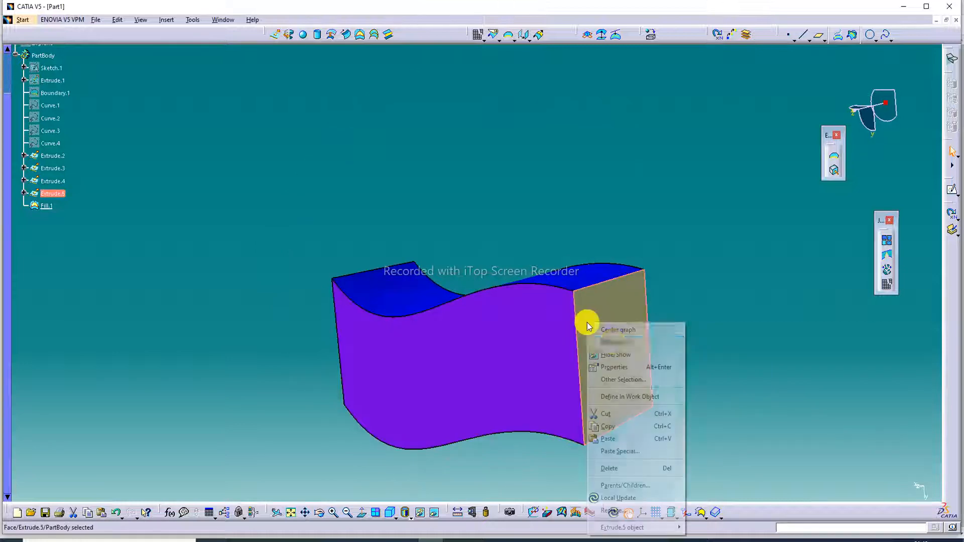
{"action": "left_click", "coordinate": [626, 366]}
{"action": "left_click", "coordinate": [665, 200]}
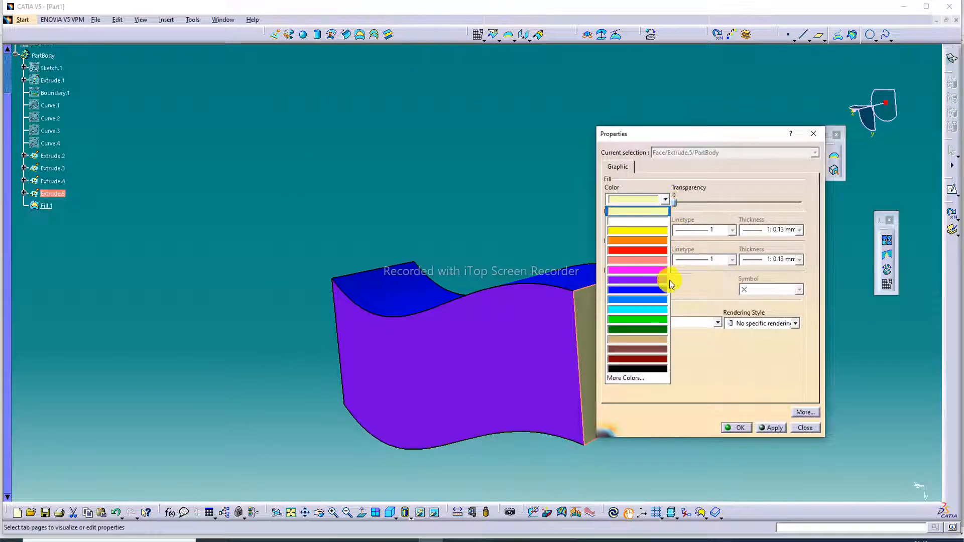
{"action": "left_click", "coordinate": [658, 276]}
{"action": "left_click", "coordinate": [742, 431]}
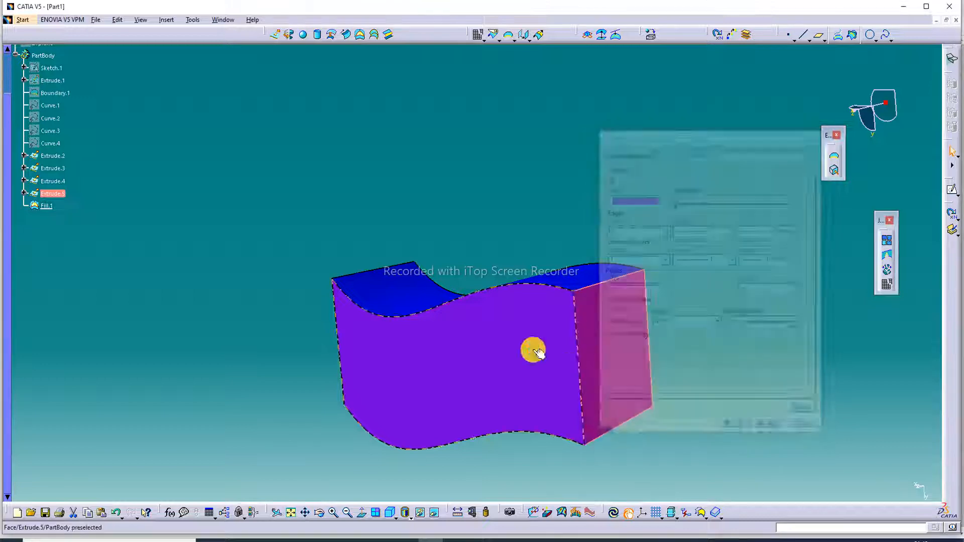
Set the fill colour of the flat Extrude.3 end face to bright green in its graphic properties
{"action": "middle_click_drag", "start_coordinate": [386, 216], "coordinate": [370, 351]}
{"action": "right_click", "coordinate": [370, 349]}
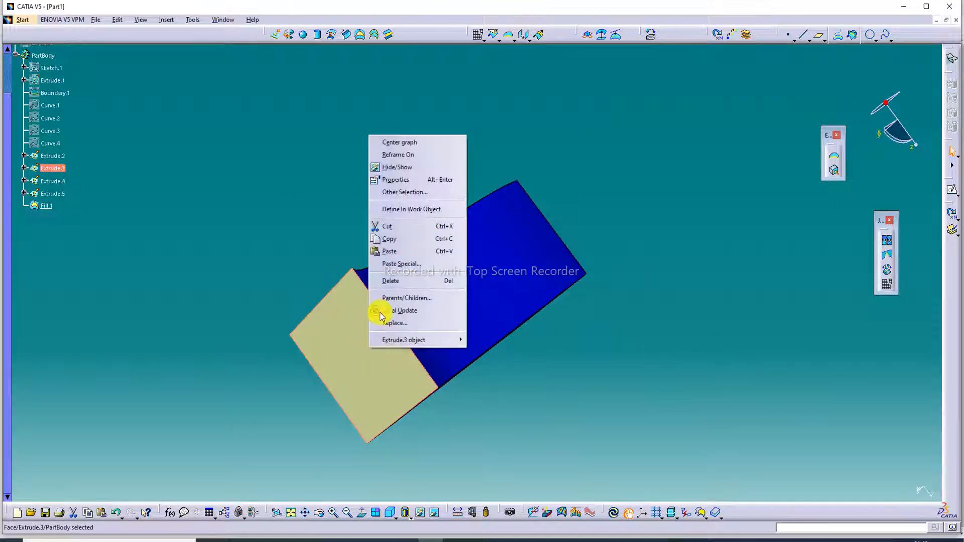
{"action": "left_click", "coordinate": [396, 180]}
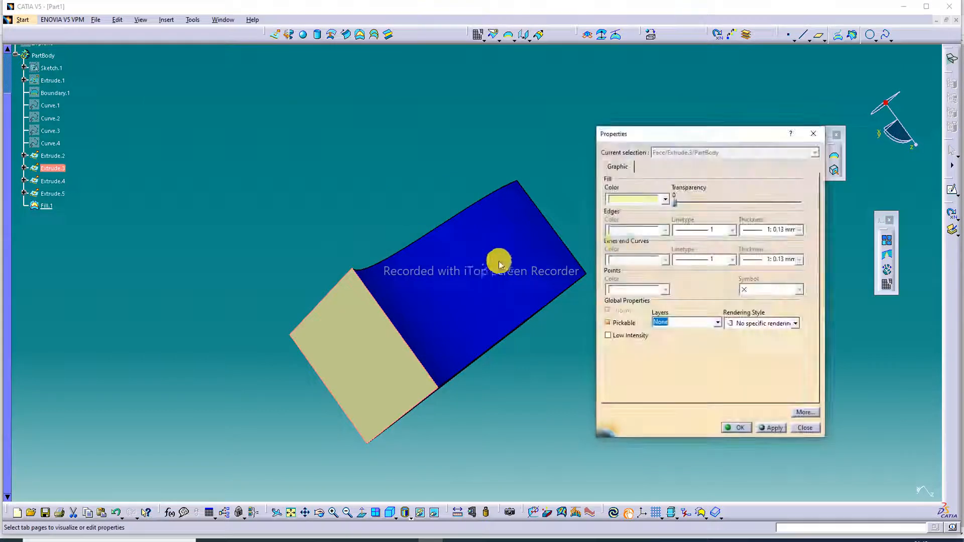
{"action": "left_click", "coordinate": [665, 199]}
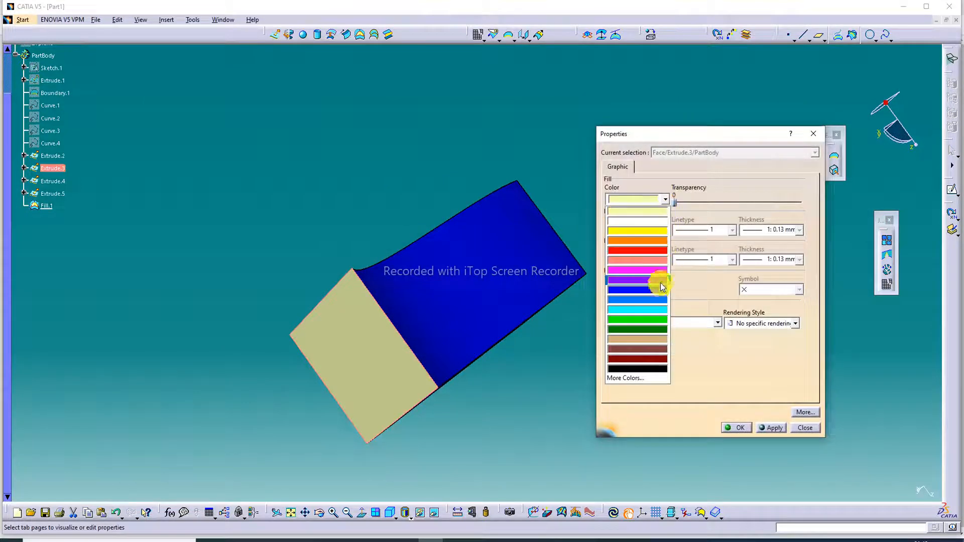
{"action": "left_click", "coordinate": [652, 320]}
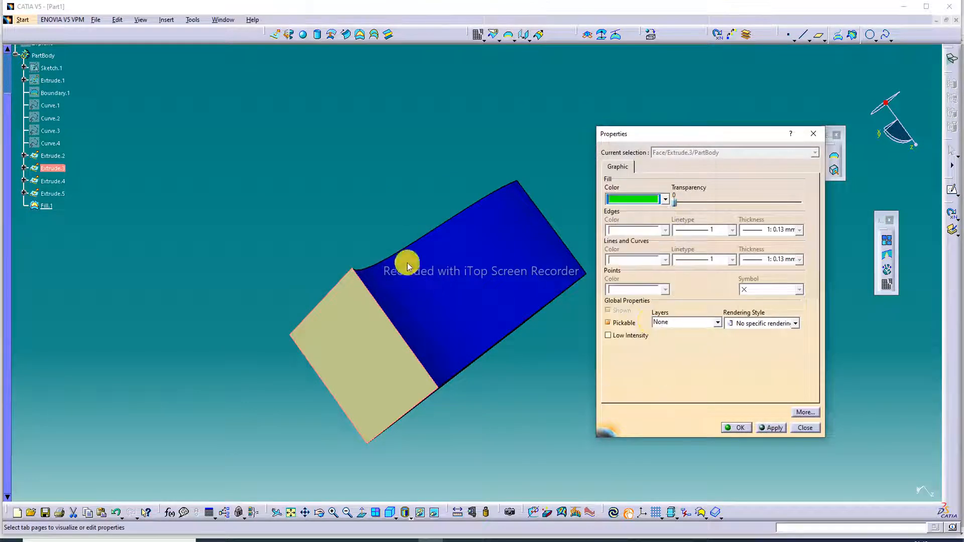
{"action": "left_click", "coordinate": [736, 427]}
Hide the wavy wall Extrude.2 temporarily to inspect the inside, and undo the hiding
{"action": "middle_click_drag", "start_coordinate": [357, 159], "coordinate": [471, 304]}
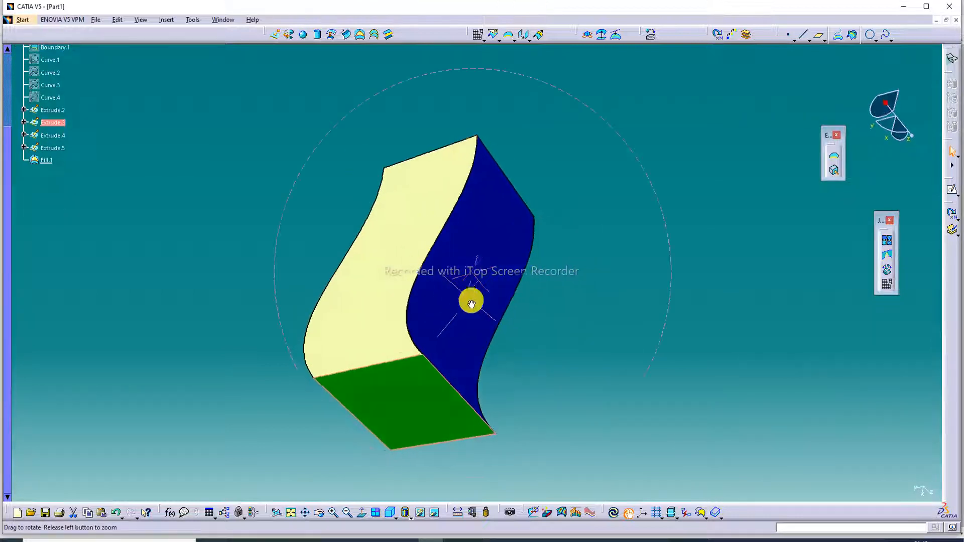
{"action": "right_click", "coordinate": [393, 246]}
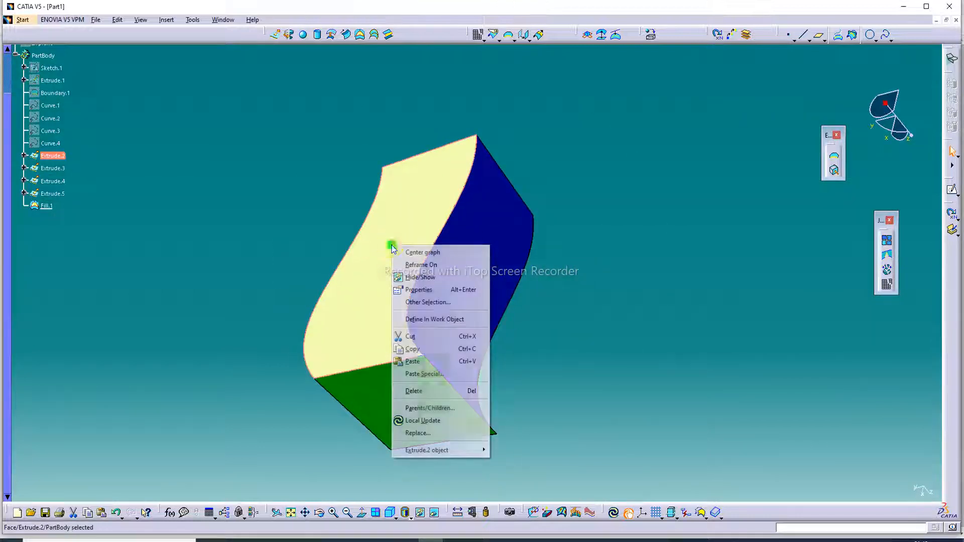
{"action": "left_click", "coordinate": [423, 279]}
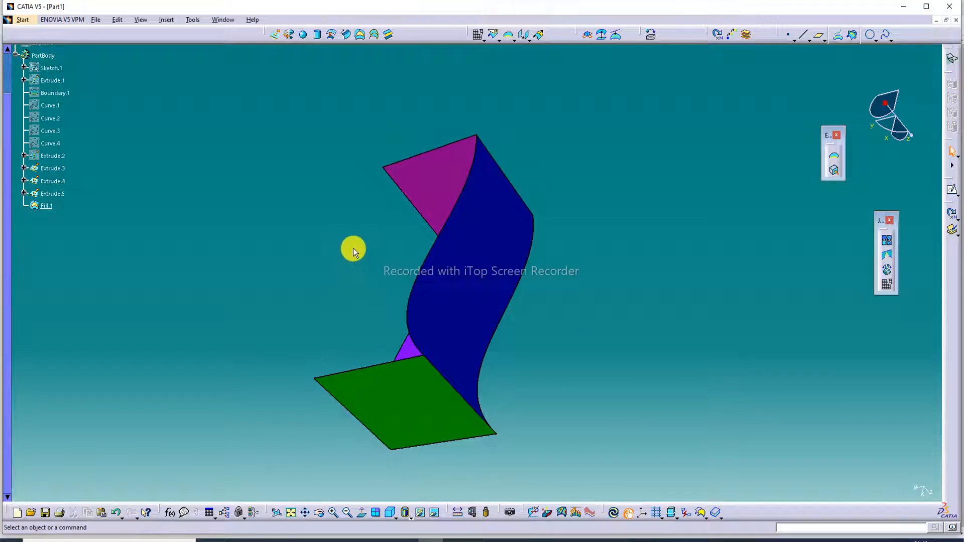
{"action": "middle_click_drag", "start_coordinate": [353, 248], "coordinate": [527, 366]}
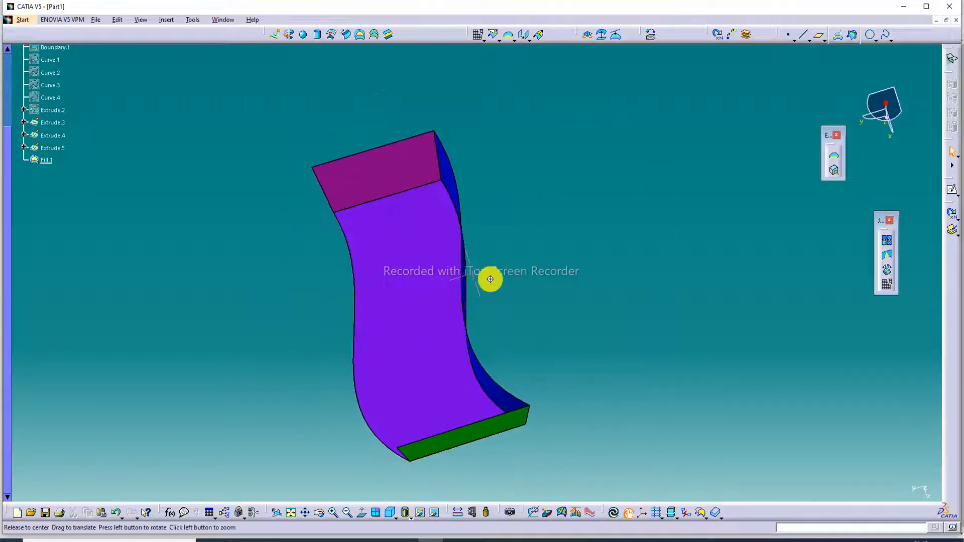
{"action": "middle_click_drag", "start_coordinate": [490, 279], "coordinate": [360, 271]}
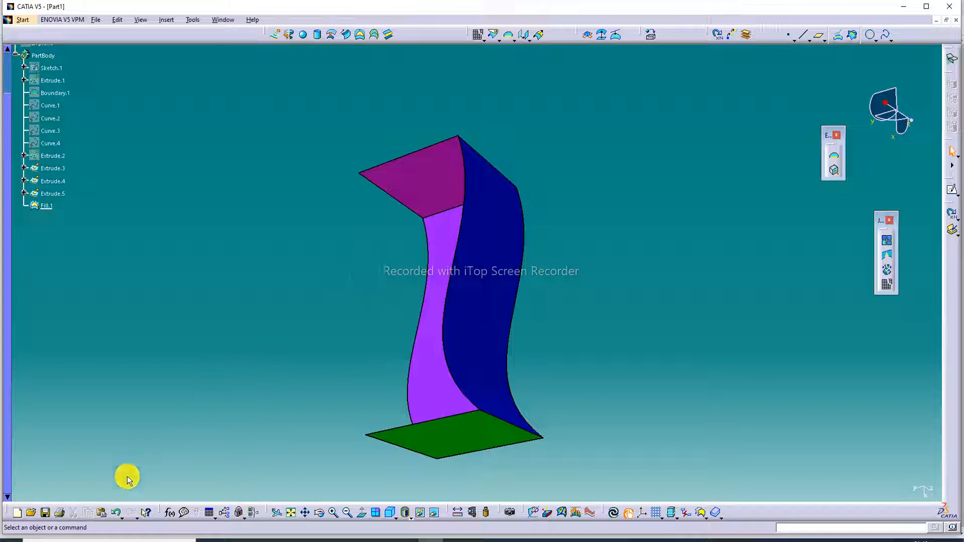
{"action": "left_click", "coordinate": [117, 512]}
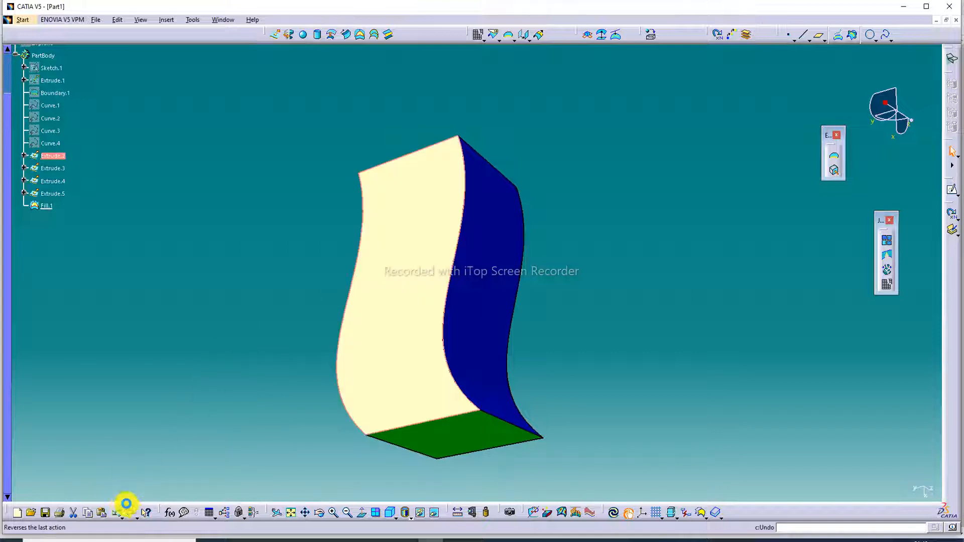
Set the fill colour of the wavy Extrude.2 face to dark red in its graphic properties
{"action": "right_click", "coordinate": [401, 236]}
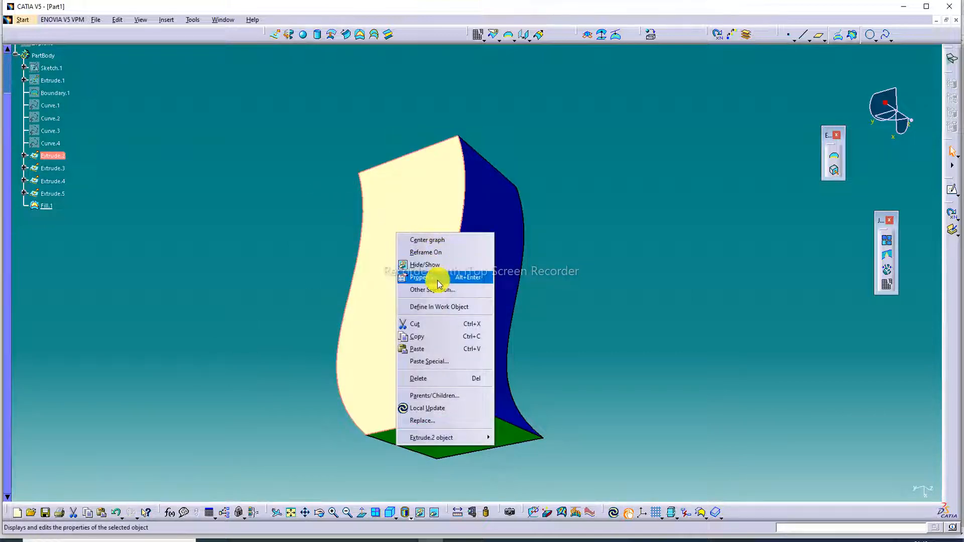
{"action": "left_click", "coordinate": [459, 275]}
{"action": "left_click", "coordinate": [664, 200]}
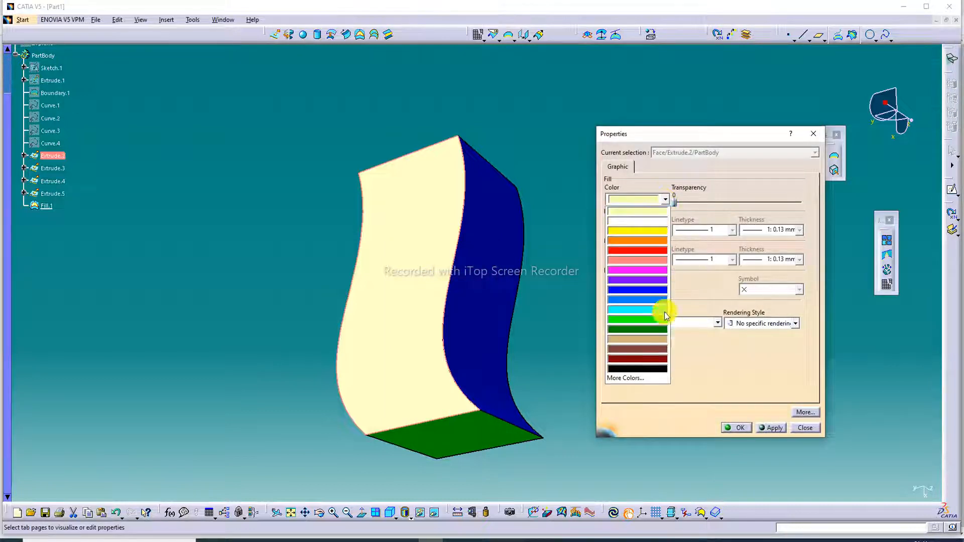
{"action": "left_click", "coordinate": [650, 359]}
{"action": "left_click", "coordinate": [739, 428]}
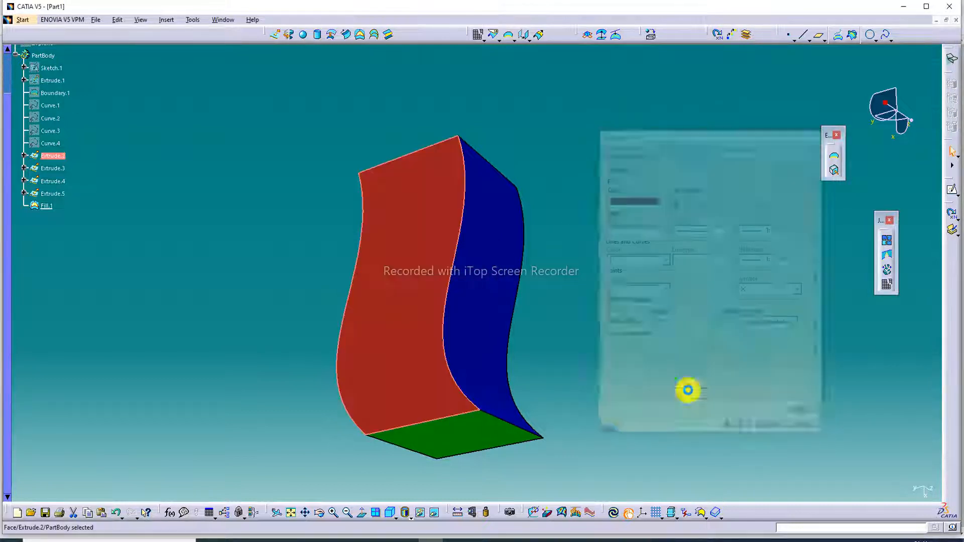
Examine the coloured surface model from several sides, in isometric view and close up, including its remaining open side
{"action": "middle_click_drag", "start_coordinate": [597, 213], "coordinate": [495, 129]}
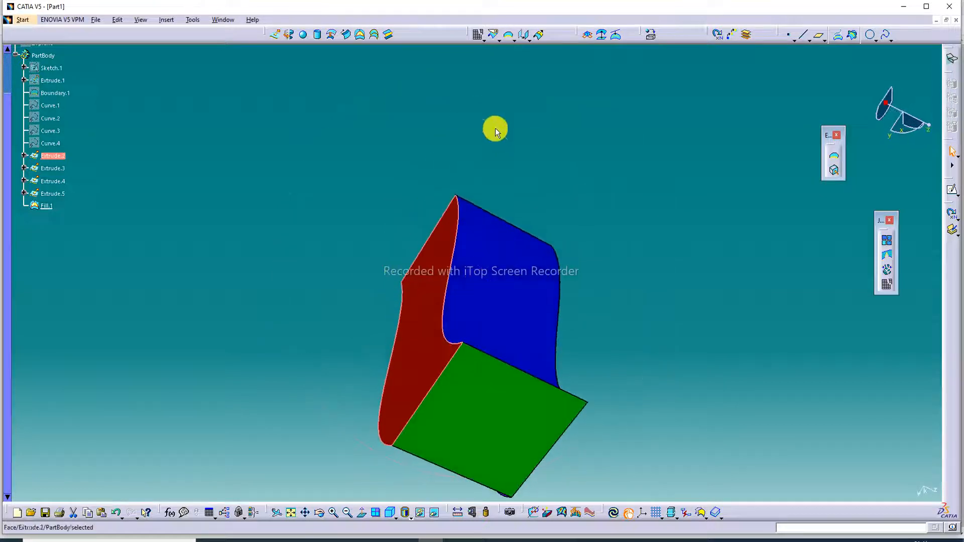
{"action": "middle_click_drag", "start_coordinate": [532, 334], "coordinate": [373, 197]}
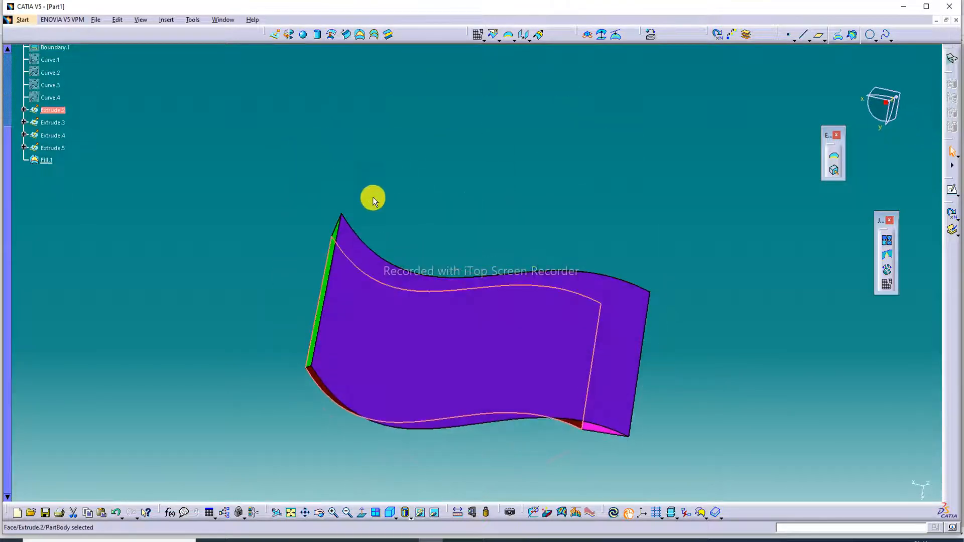
{"action": "middle_click_drag", "start_coordinate": [507, 328], "coordinate": [437, 149]}
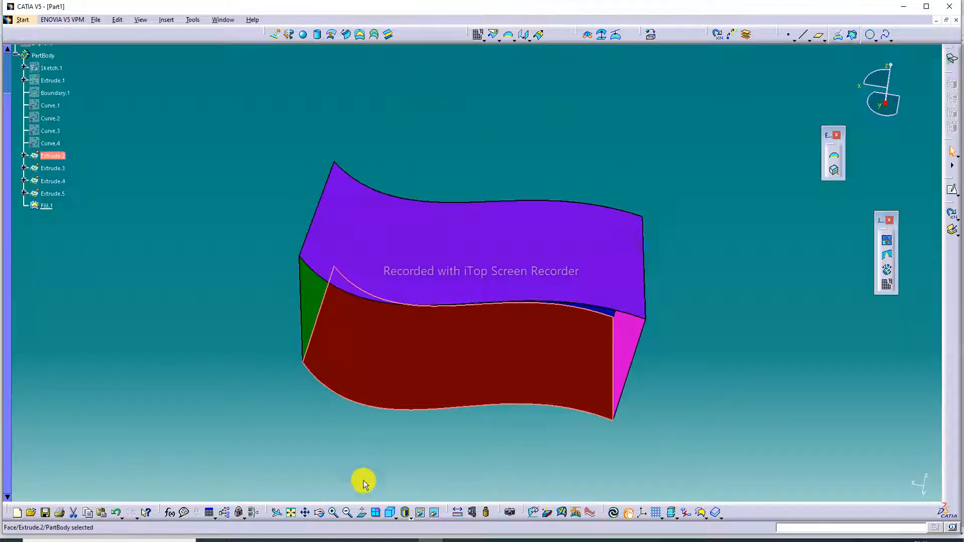
{"action": "left_click", "coordinate": [391, 512]}
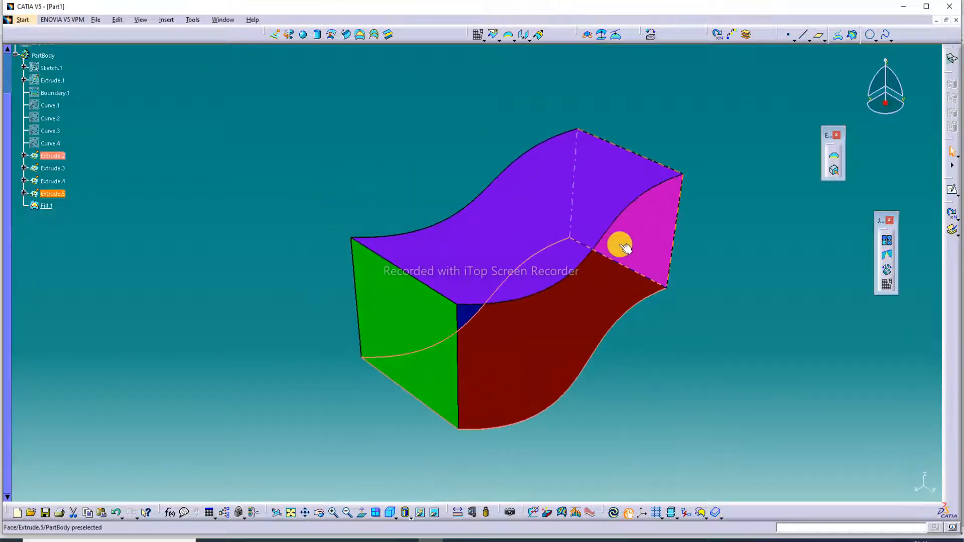
{"action": "middle_click_drag", "start_coordinate": [622, 246], "coordinate": [534, 249]}
{"action": "left_click", "coordinate": [333, 512]}
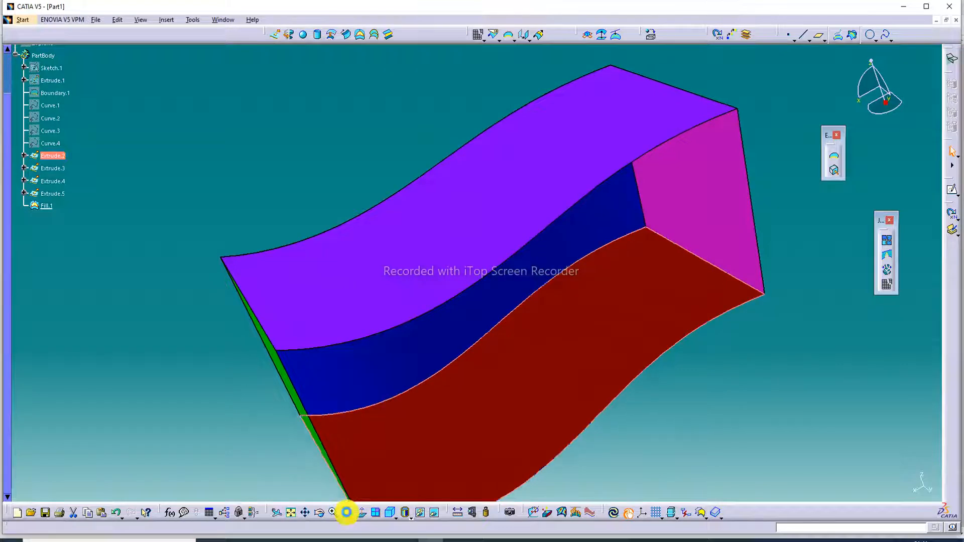
{"action": "left_click", "coordinate": [291, 512]}
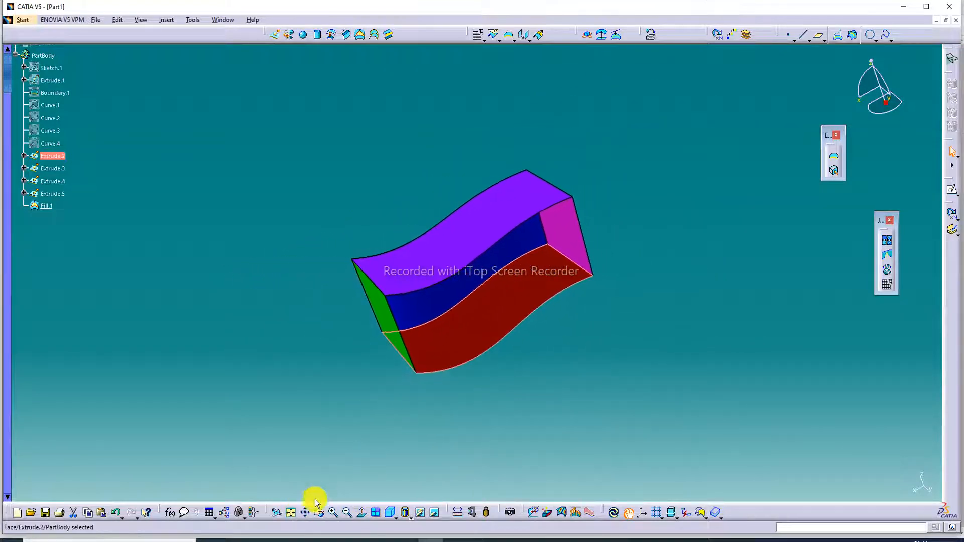
{"action": "left_click", "coordinate": [334, 513]}
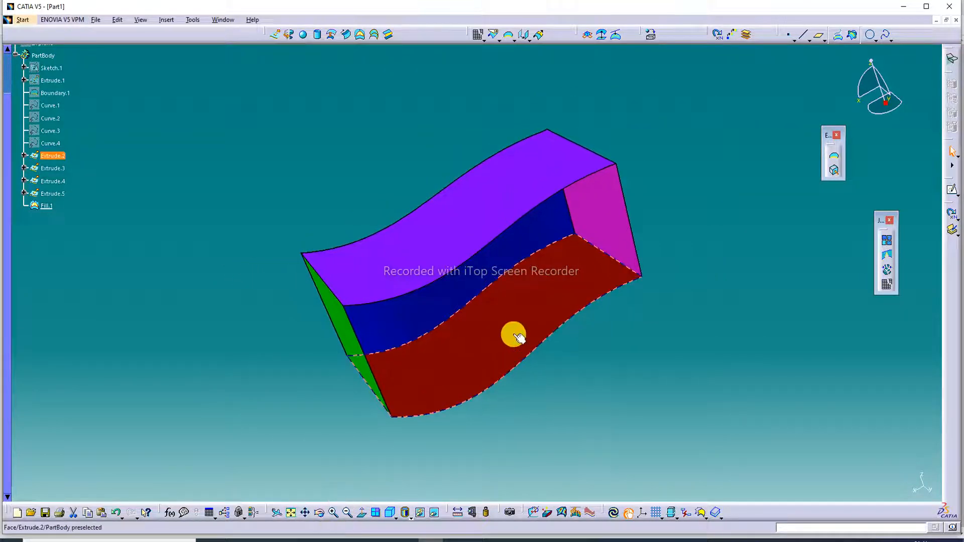
{"action": "middle_click_drag", "start_coordinate": [512, 333], "coordinate": [379, 106]}
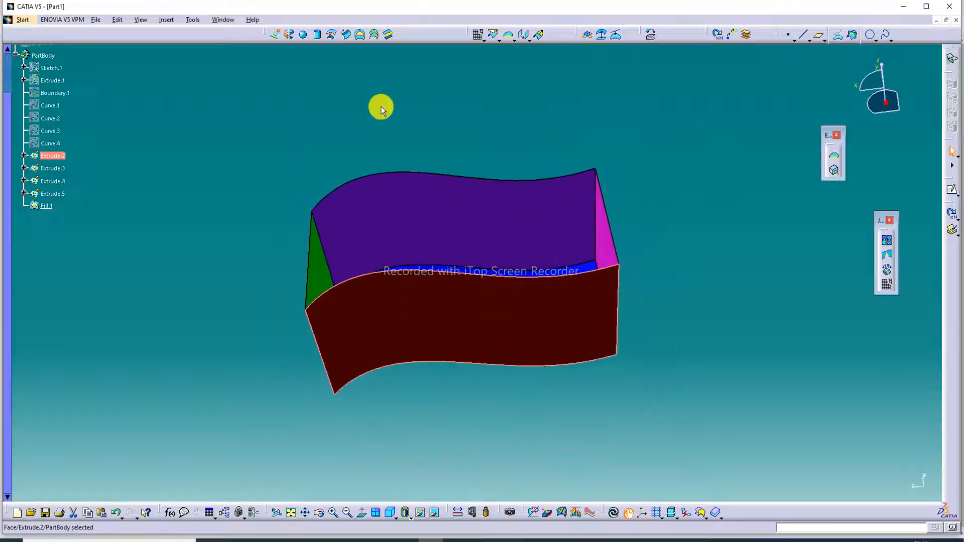
{"action": "middle_click_drag", "start_coordinate": [467, 279], "coordinate": [336, 180]}
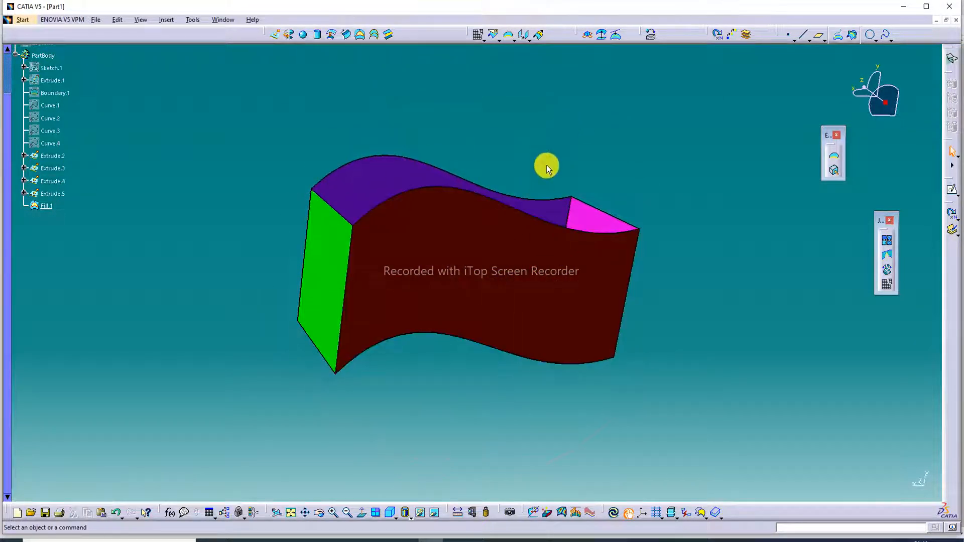
{"action": "middle_click_drag", "start_coordinate": [532, 176], "coordinate": [555, 291]}
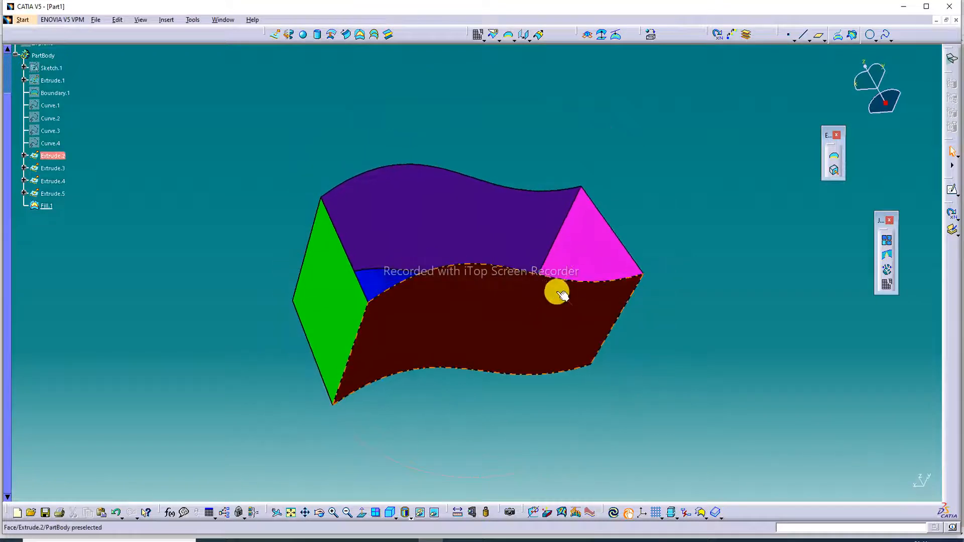
{"action": "left_click", "coordinate": [333, 512]}
{"action": "middle_click_drag", "start_coordinate": [612, 187], "coordinate": [578, 175]}
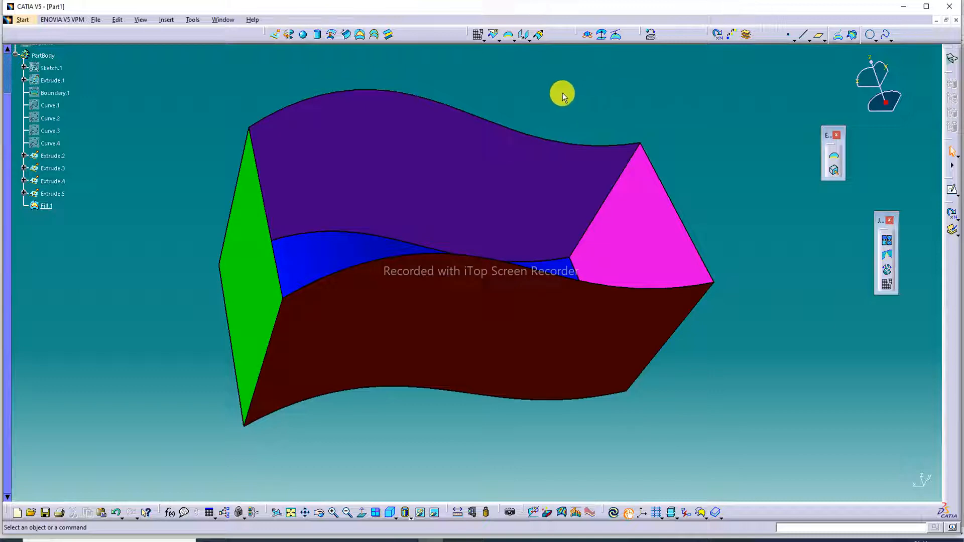
Switch to the browser with the CATIA Lecture-77 PDF on Boundary and Extract
{"action": "left_click", "coordinate": [283, 540]}
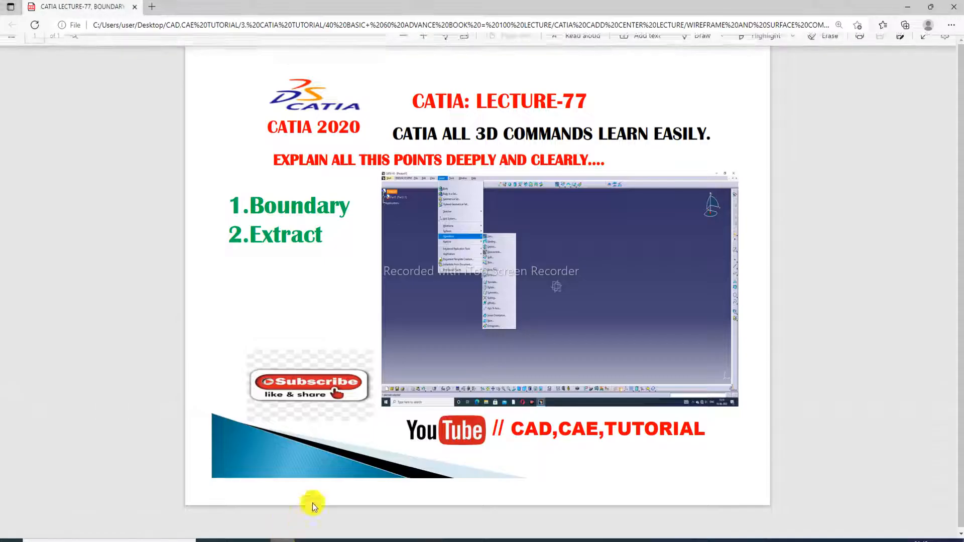